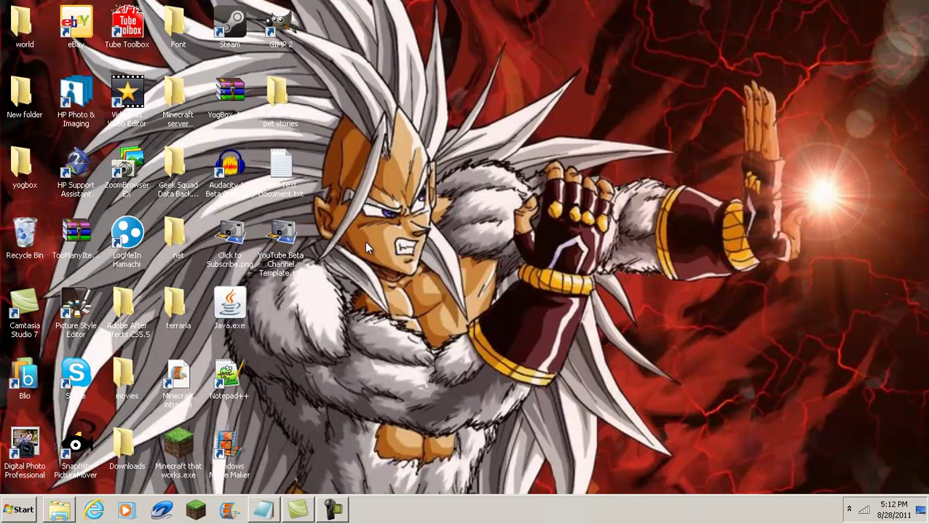
Step: Launch GIMP 2 from the desktop after closing the template photo preview
double_click(284, 245)
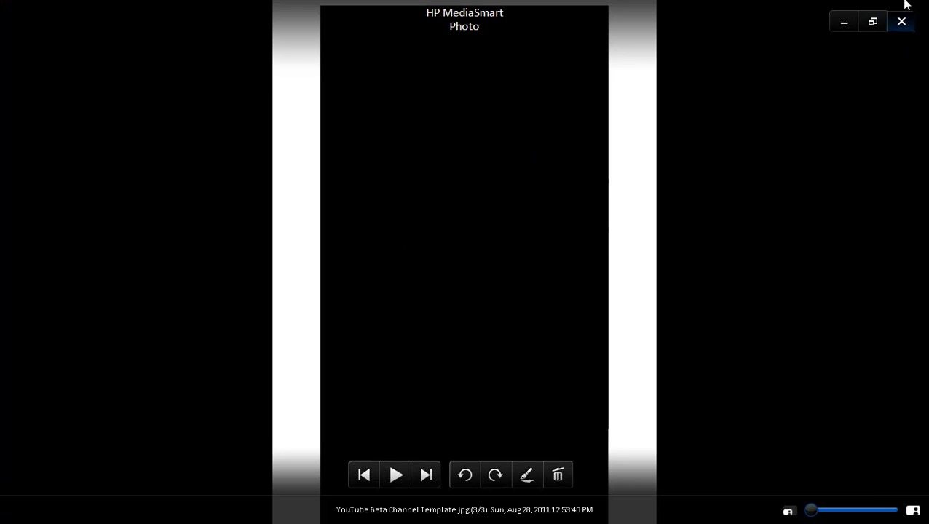
click(901, 22)
click(289, 34)
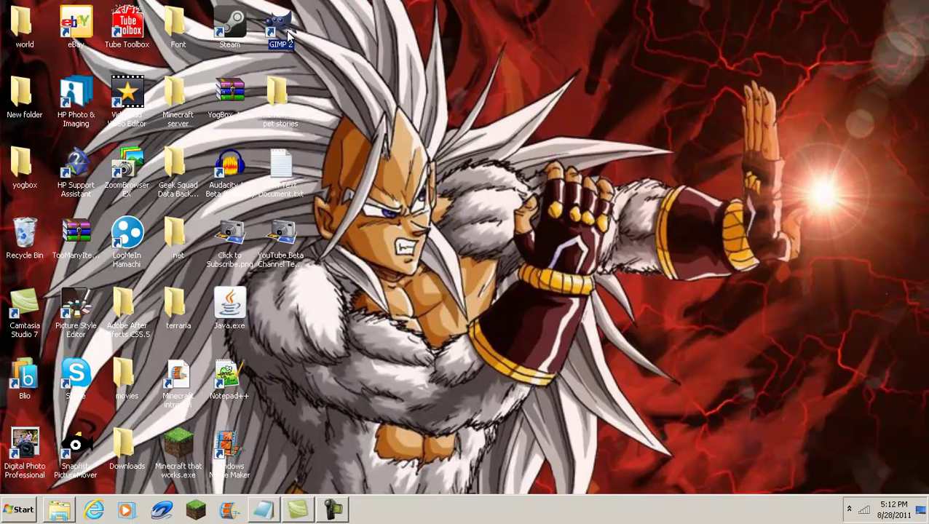
double_click(286, 31)
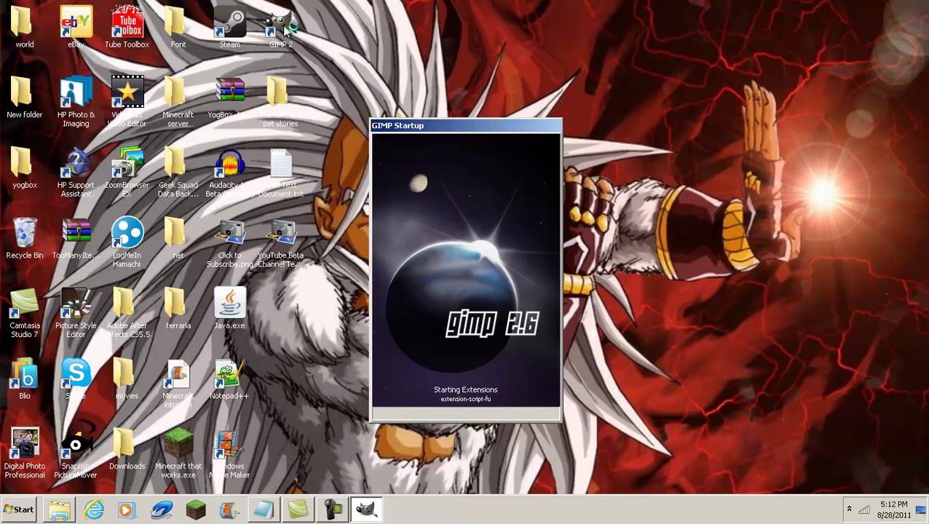
Step: Open YouTube Beta Channel Template.jpg from the Desktop folder
click(409, 117)
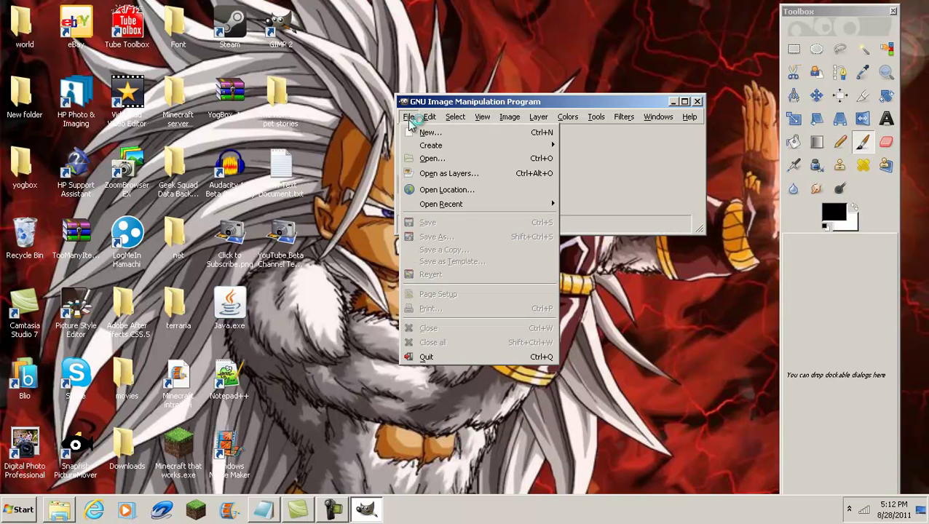
click(451, 159)
click(237, 195)
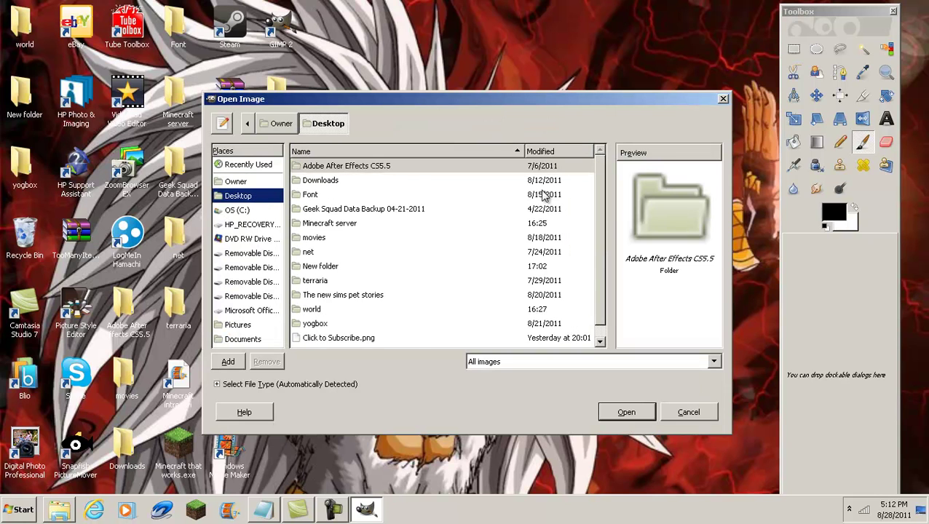
scroll(589, 248, down, 1)
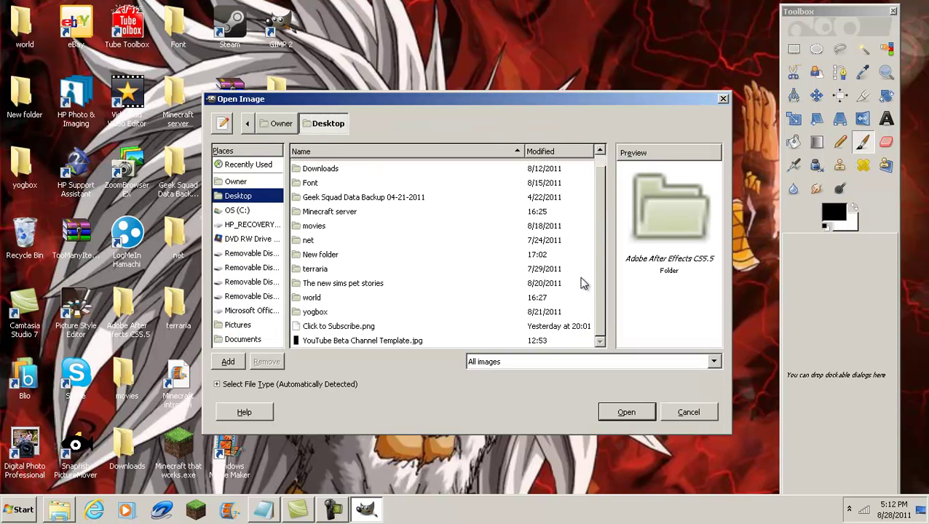
click(357, 340)
click(624, 411)
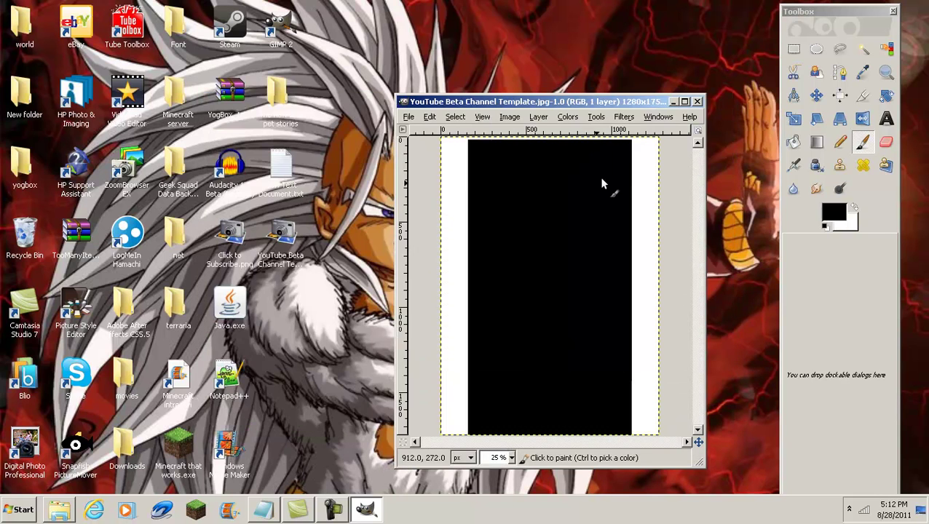
Step: Maximize the image window and rectangle-select the white strip along the left edge
click(684, 102)
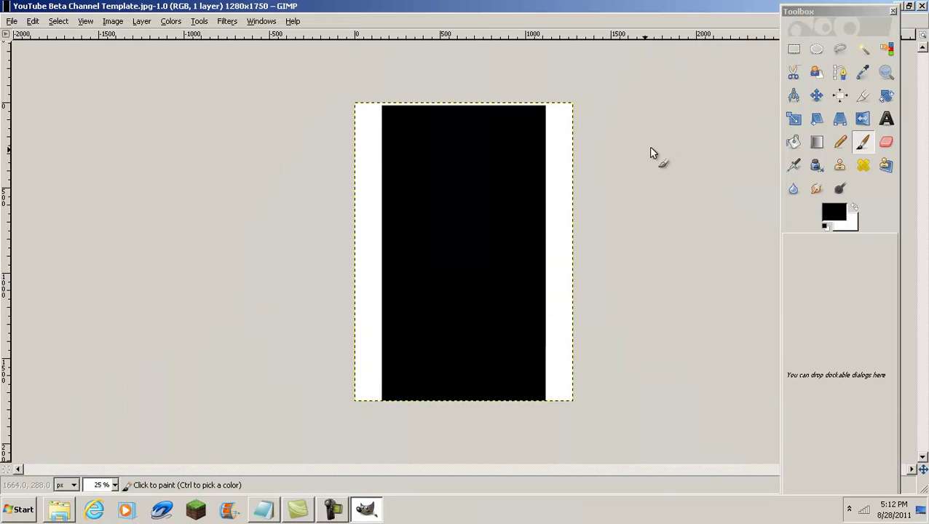
click(790, 50)
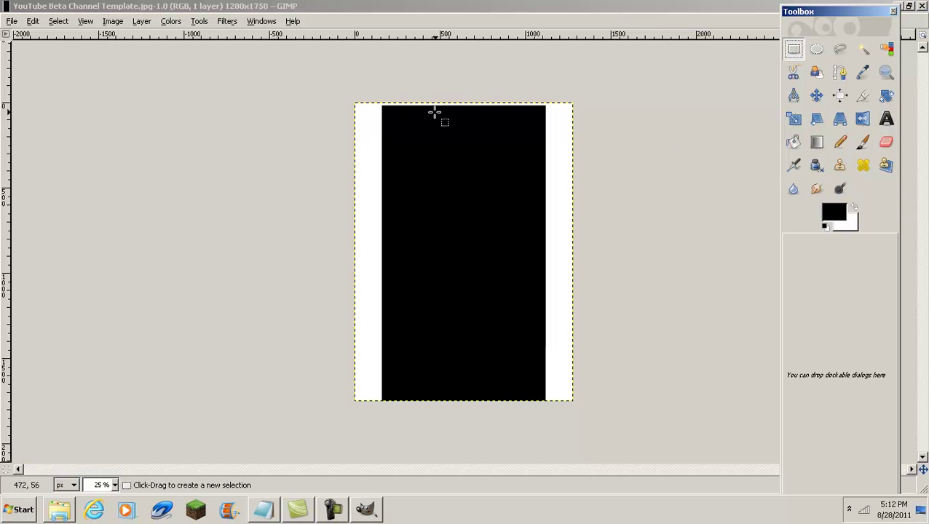
drag(355, 101, 383, 401)
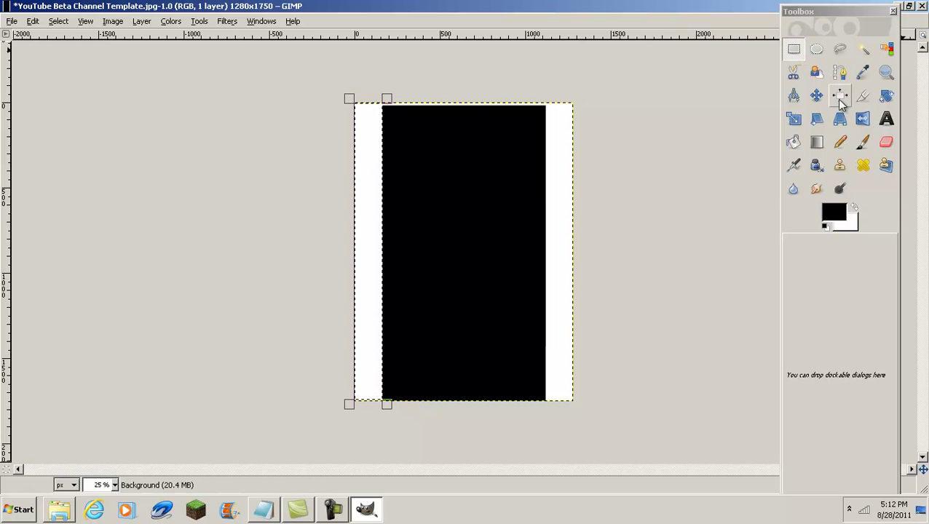
click(816, 142)
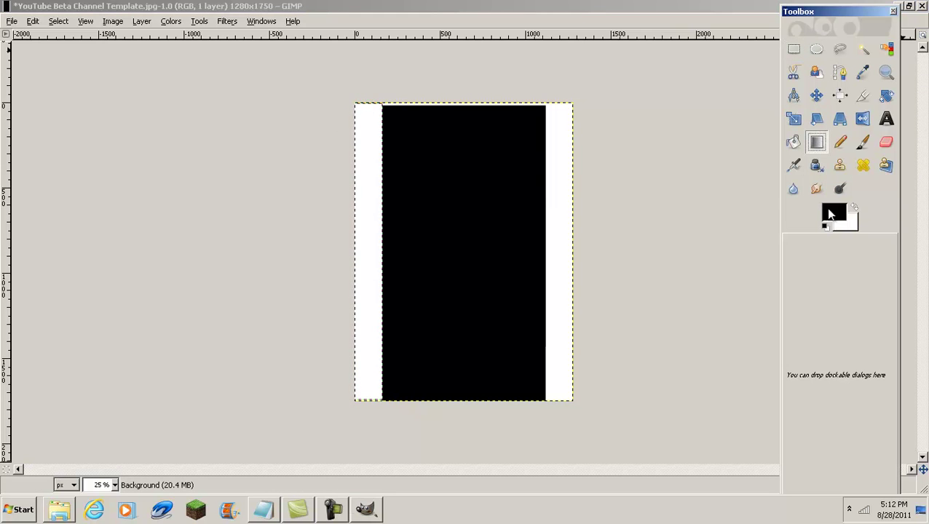
Step: Set foreground to red and background to magenta, then blend the left strip top to bottom
click(833, 213)
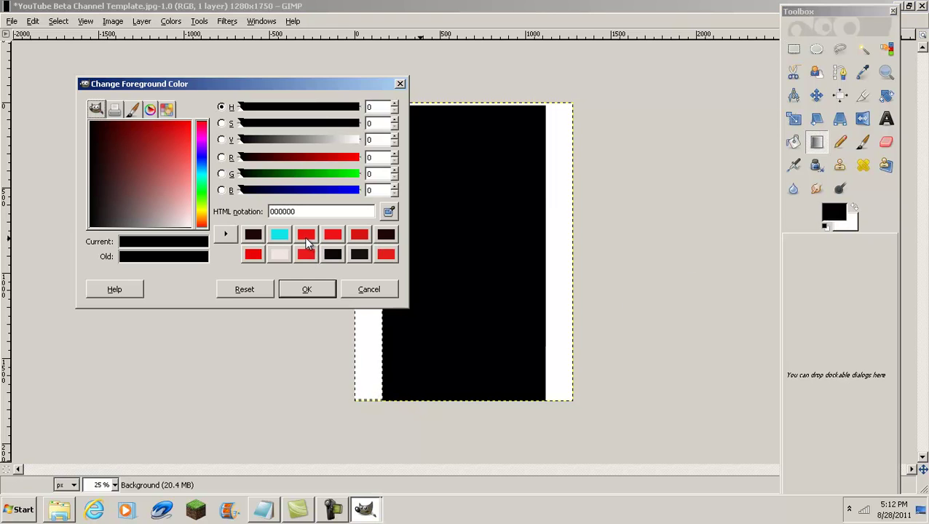
click(306, 240)
click(307, 289)
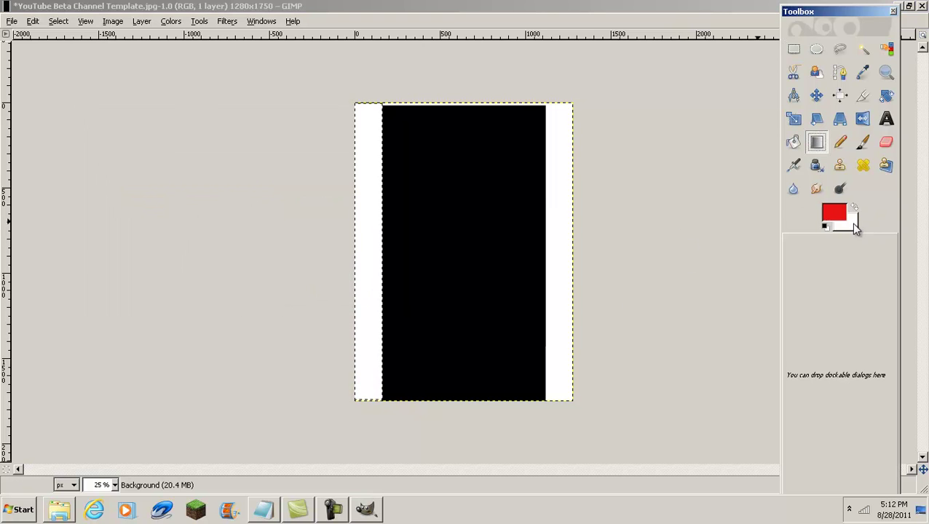
click(853, 225)
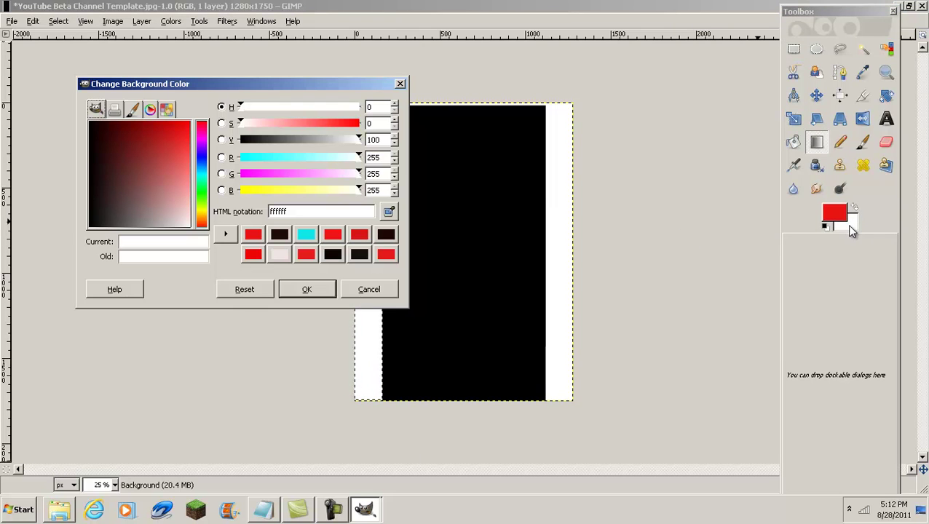
click(250, 174)
click(306, 289)
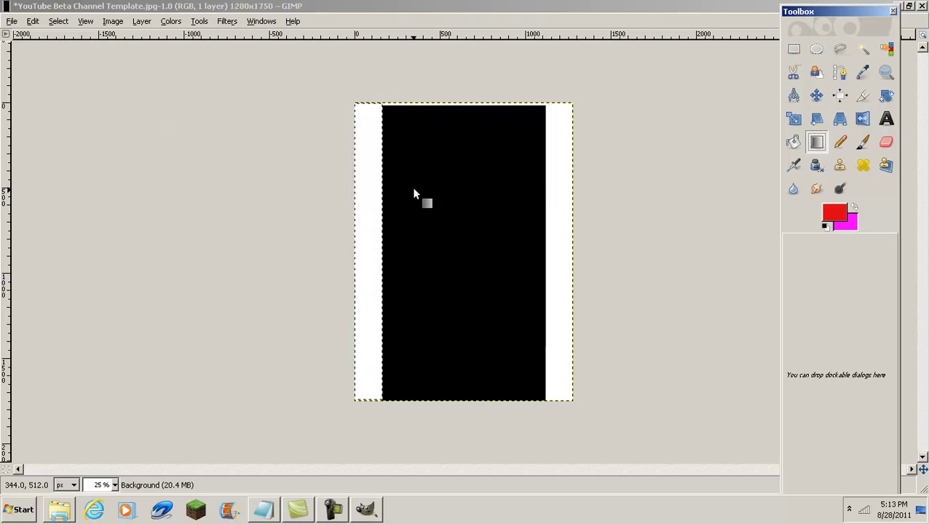
drag(368, 107, 367, 394)
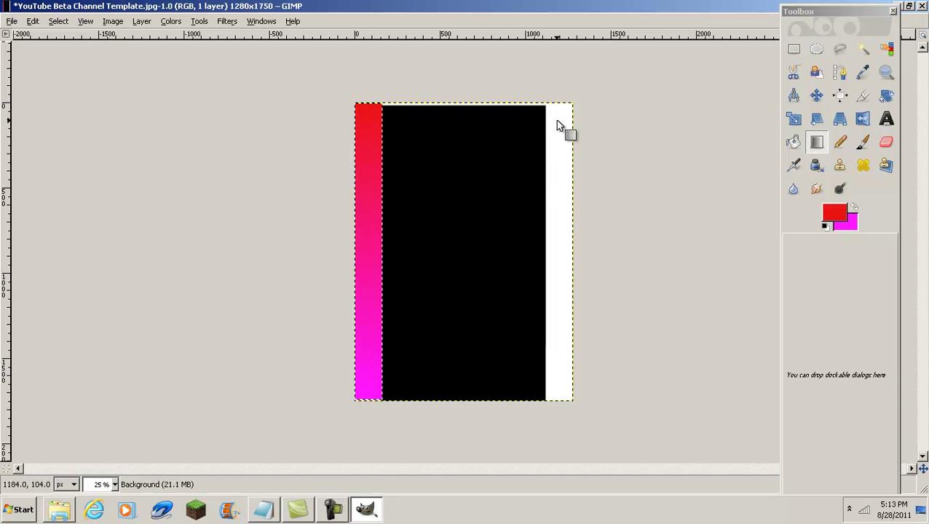
Step: Select the black centre panel and fill it with the same vertical red-to-magenta gradient
click(793, 49)
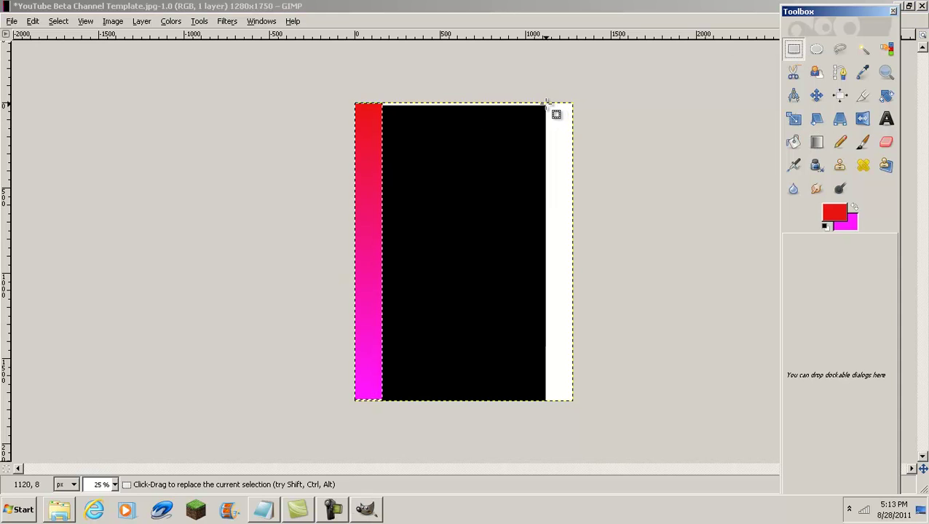
drag(542, 105, 382, 399)
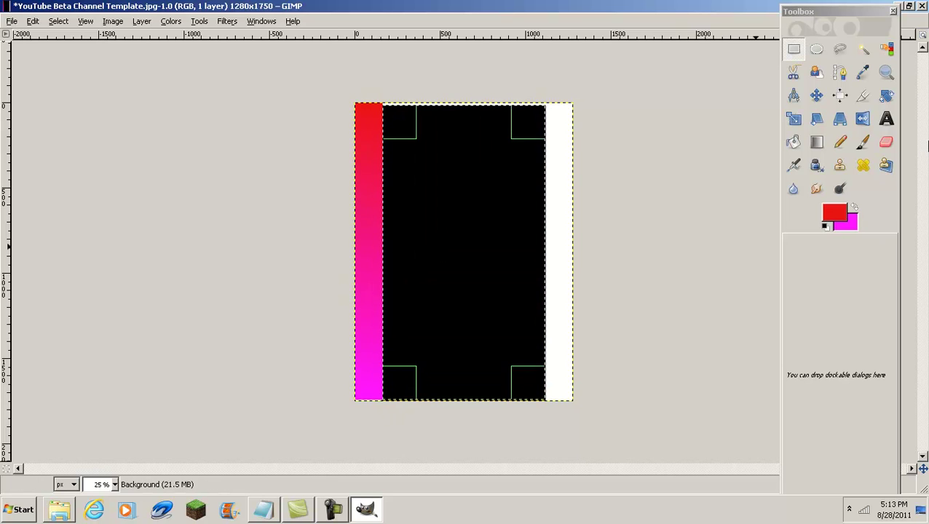
click(817, 142)
drag(464, 128, 460, 388)
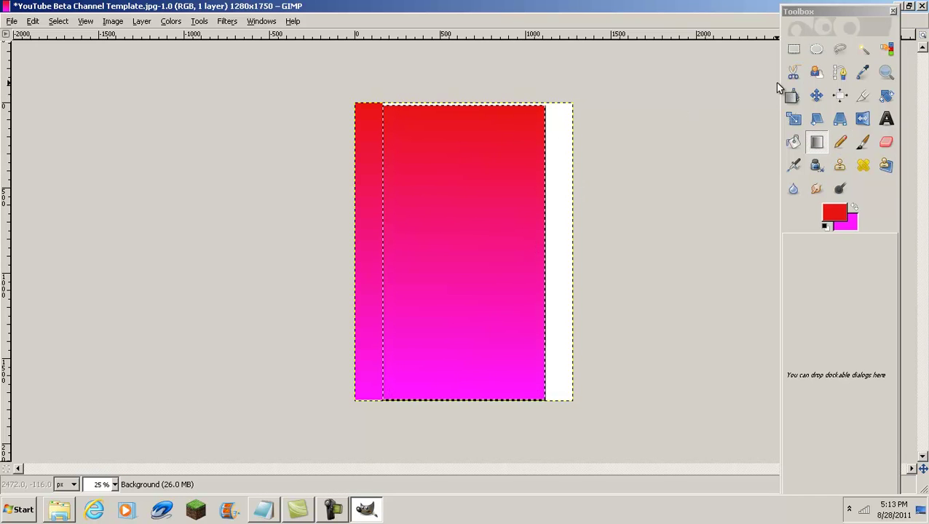
Step: Select the right white strip and fill it with the vertical red-to-magenta gradient
click(793, 48)
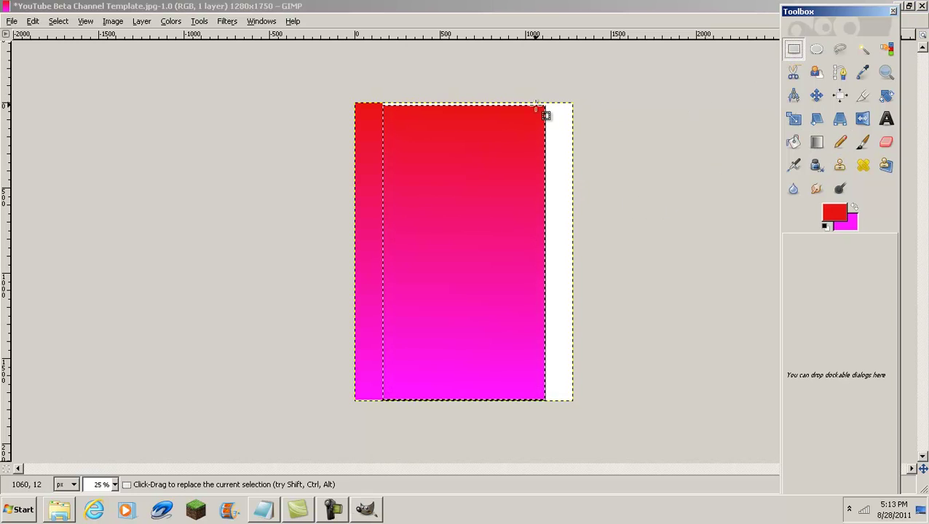
drag(545, 106, 572, 400)
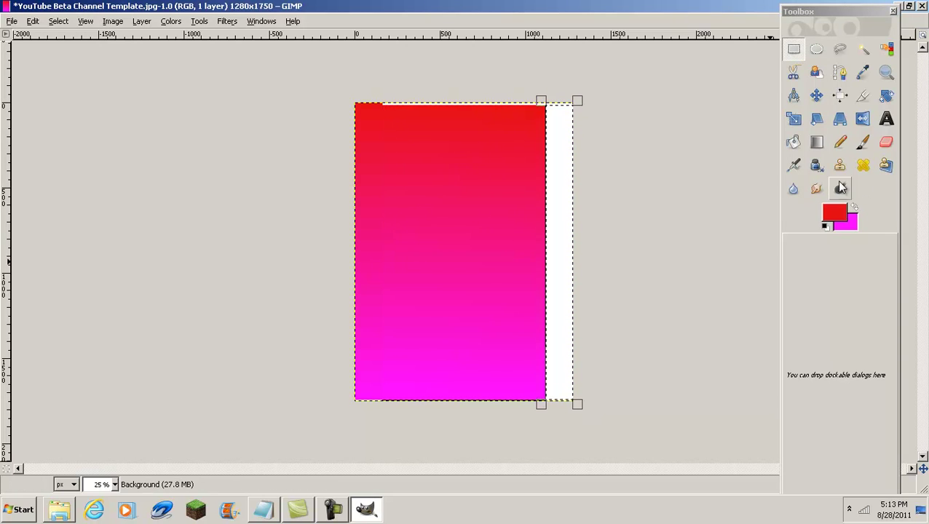
click(816, 142)
drag(550, 109, 561, 395)
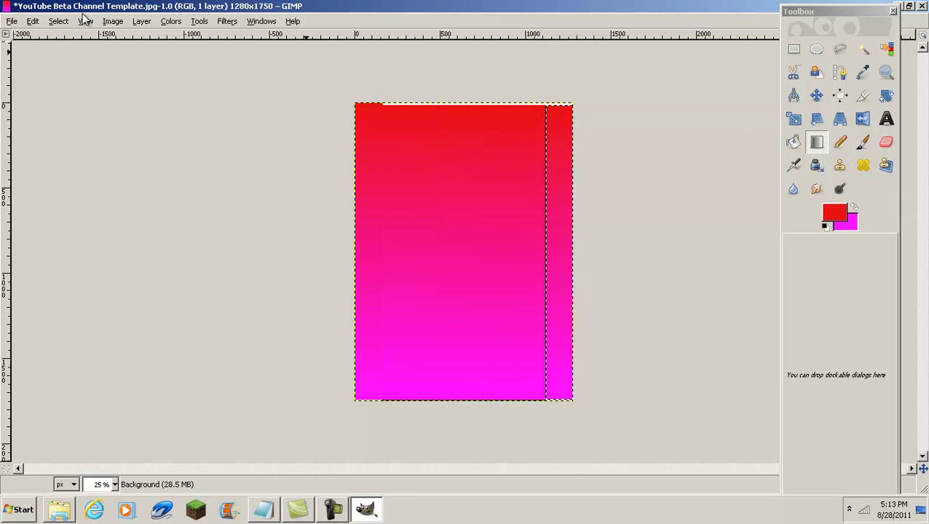
Step: Show the Layers dialog with Ctrl+L and make the Background layer active
click(11, 21)
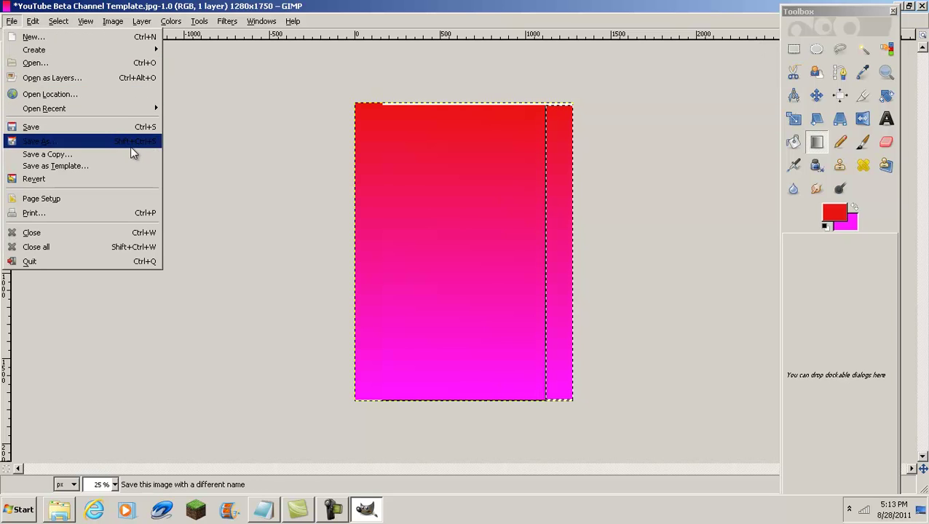
click(280, 140)
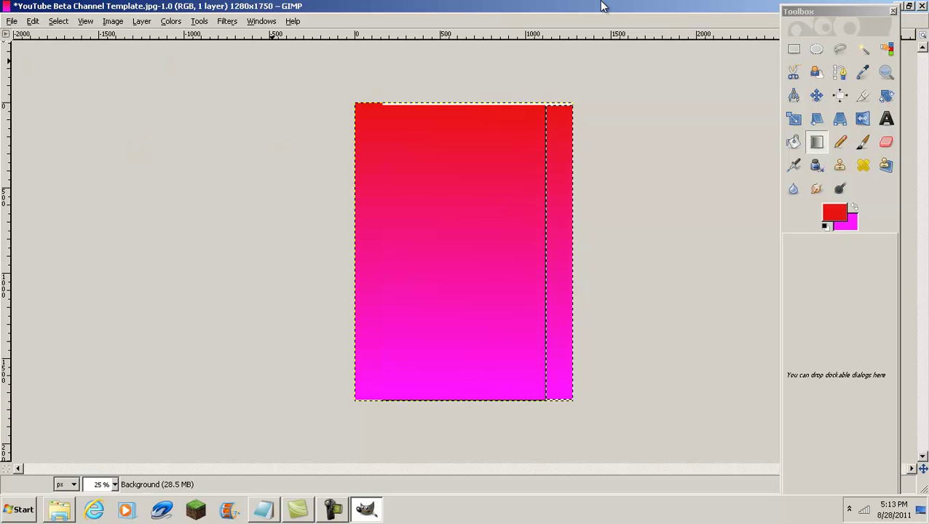
key(ctrl+l)
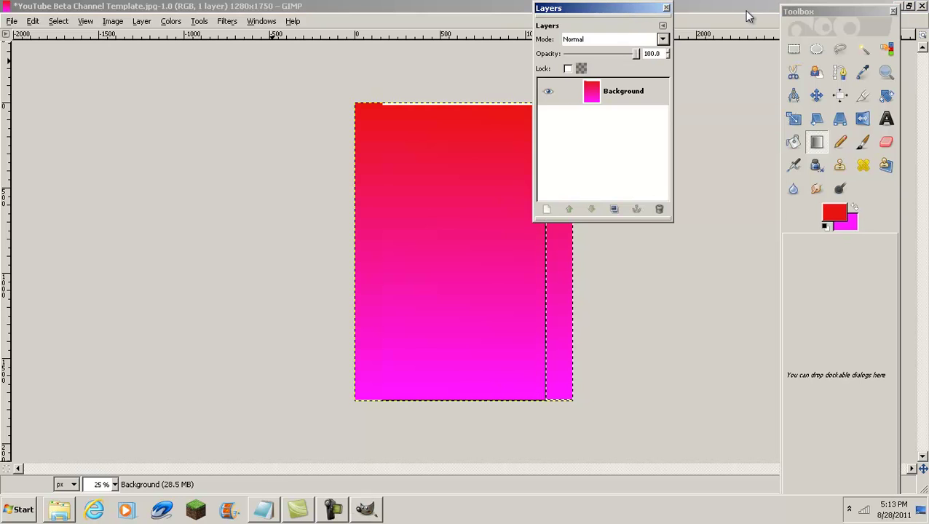
drag(744, 11, 744, 11)
click(718, 136)
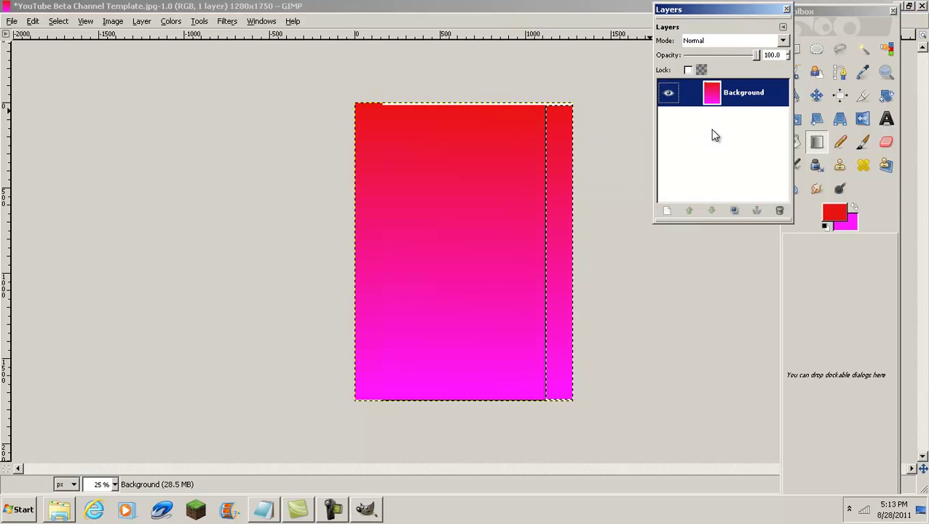
click(11, 21)
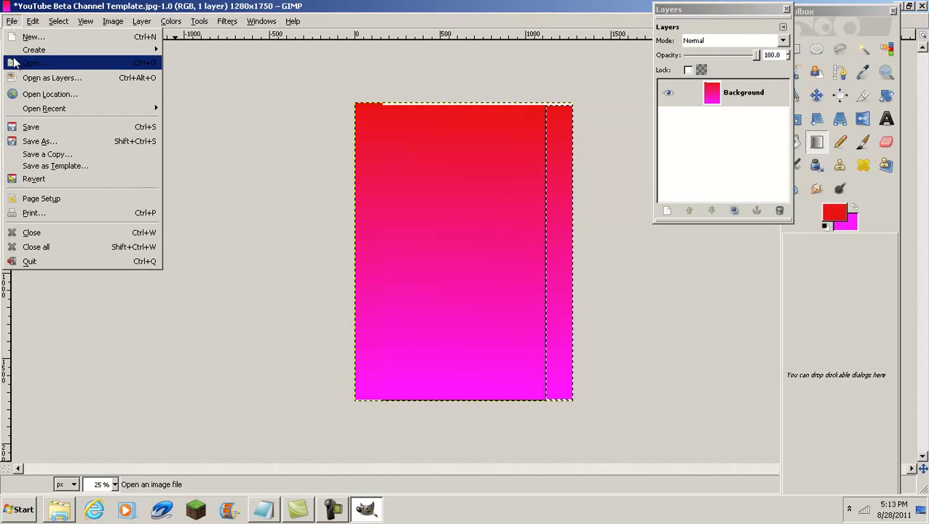
Step: Generate a Frosty logo of the channel name in Segoe Print on a red background
mouse_move(69, 51)
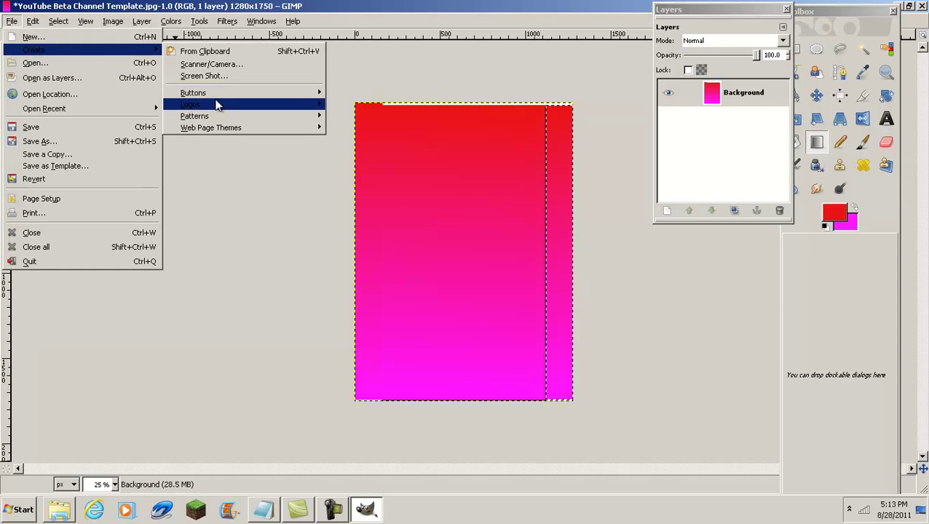
mouse_move(217, 106)
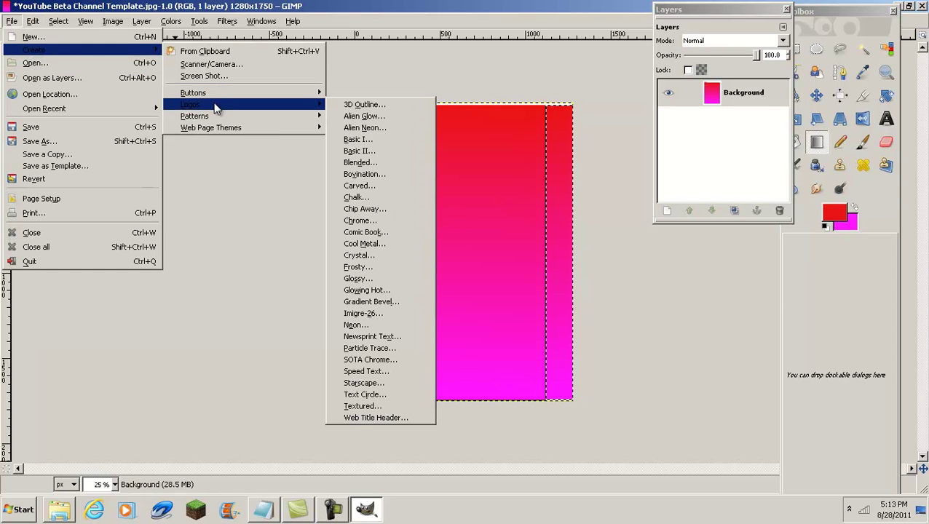
click(366, 267)
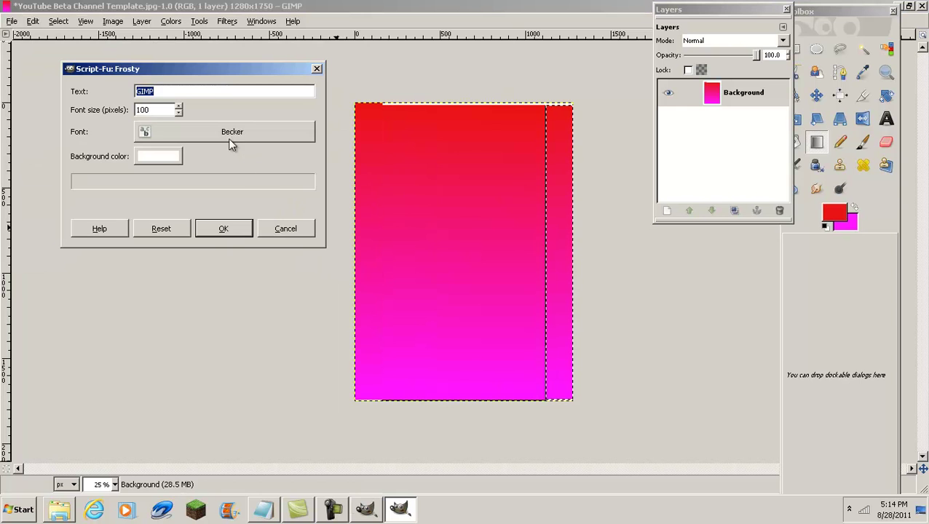
click(157, 157)
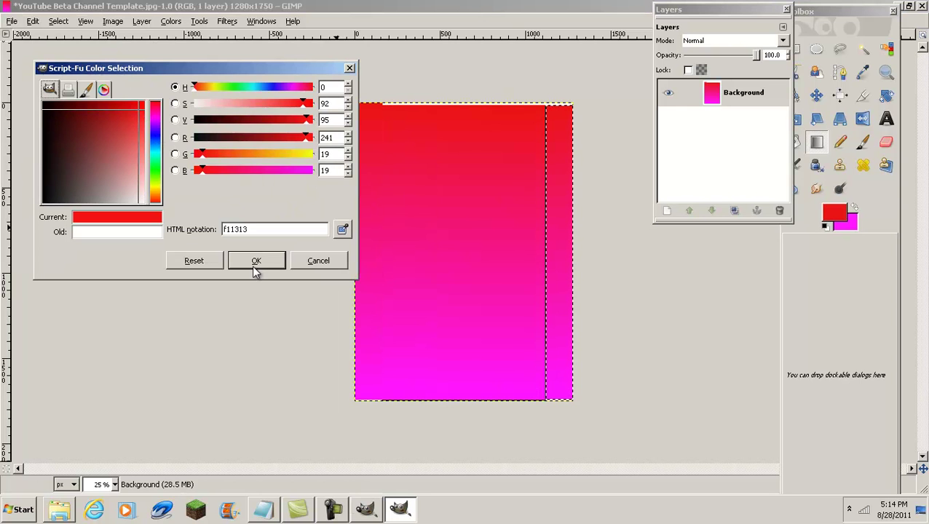
click(256, 261)
click(207, 140)
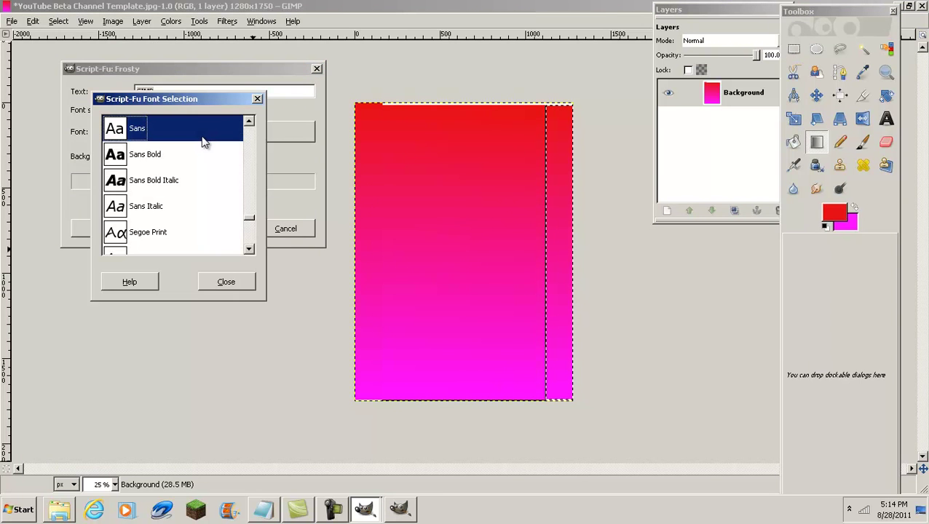
click(153, 240)
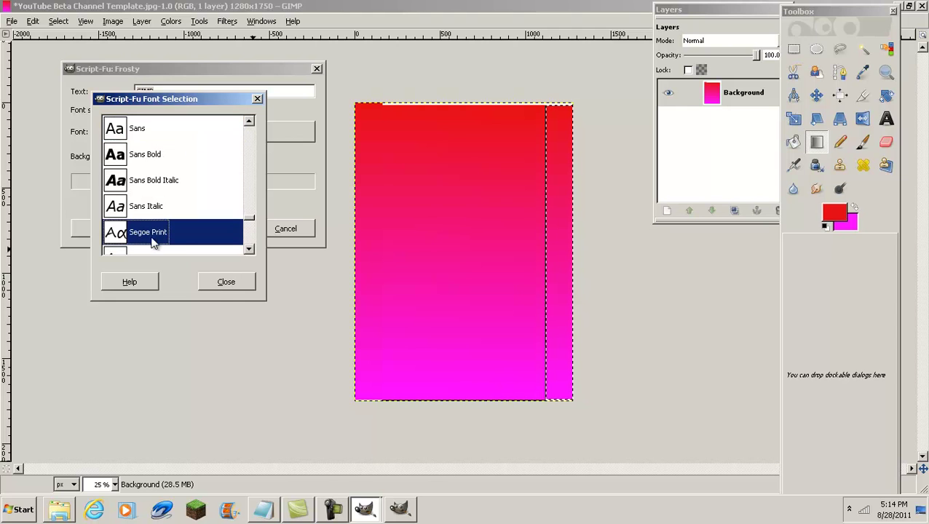
click(220, 284)
click(168, 93)
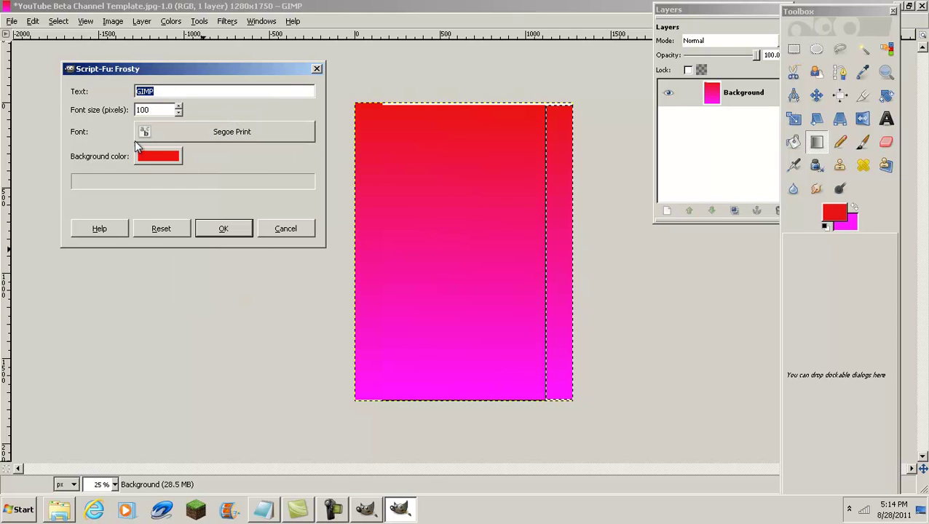
key(BackSpace)
text(N)
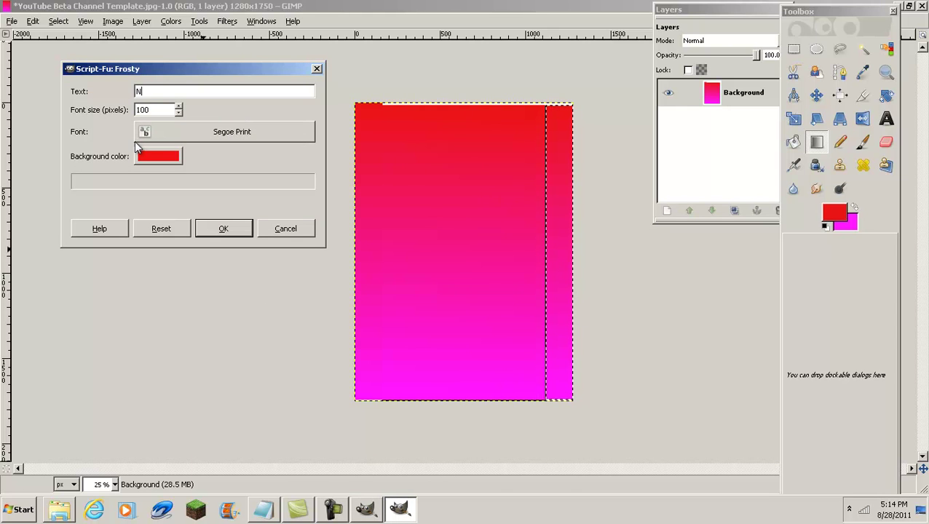
text(oahb8283)
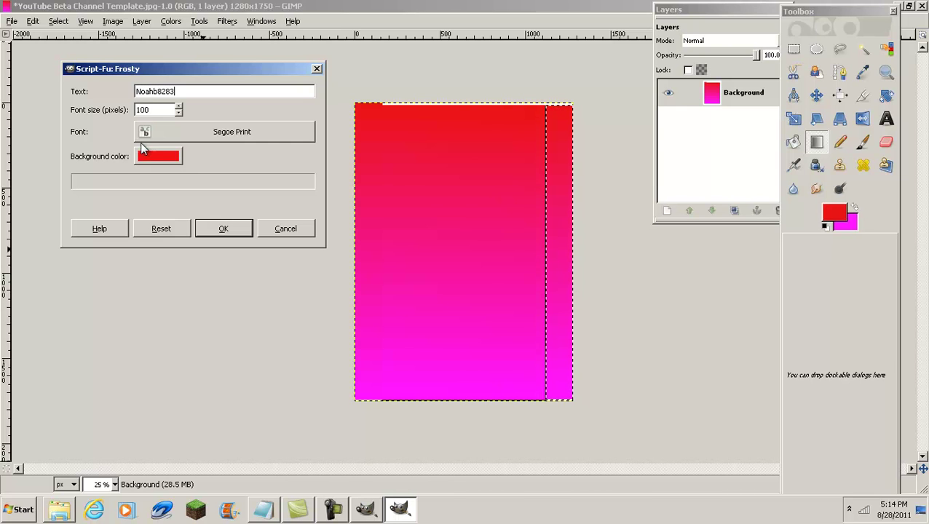
click(222, 229)
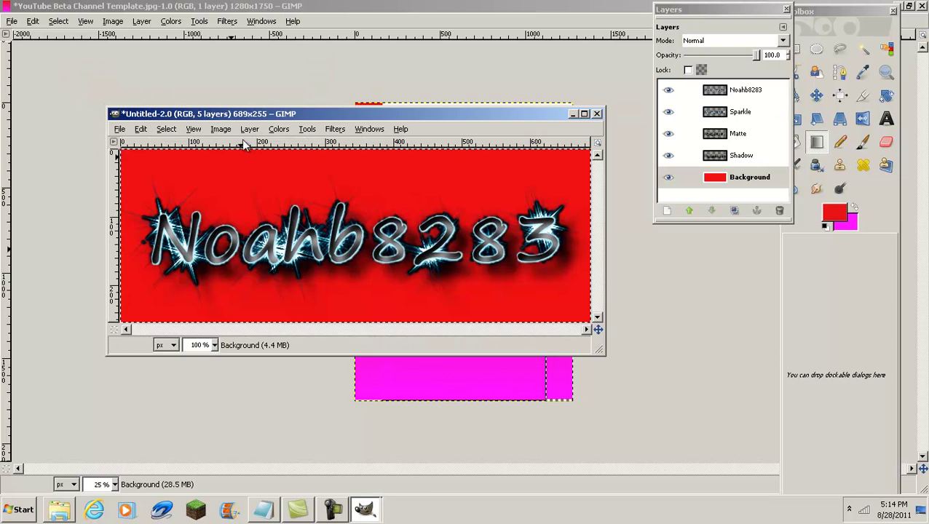
Step: Remove the selection from the channel template with Select > None
click(86, 21)
mouse_move(108, 25)
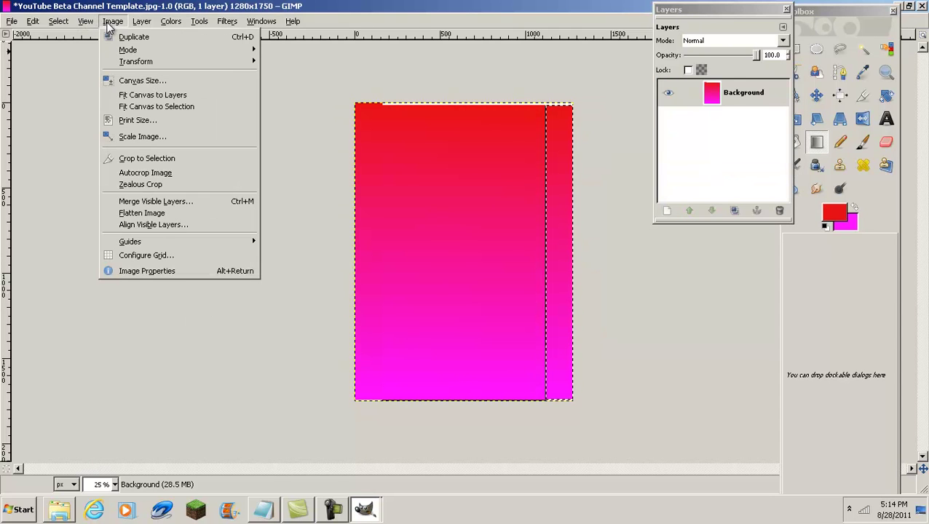
mouse_move(64, 22)
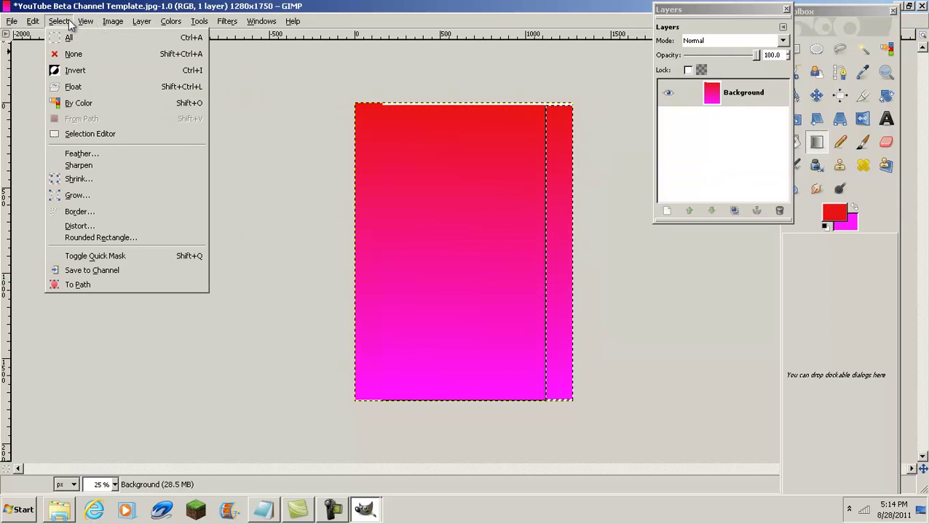
click(77, 52)
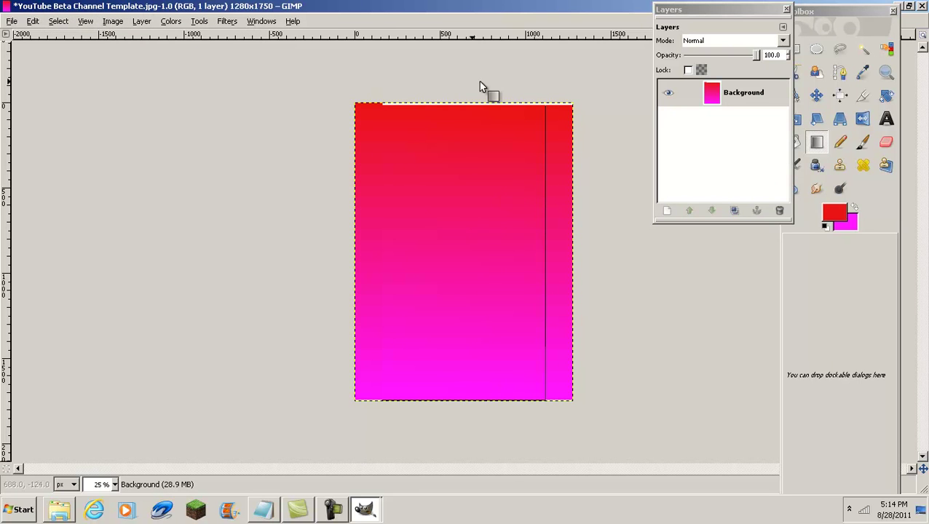
Step: Bring the logo image to the front and start Save As for it
click(364, 509)
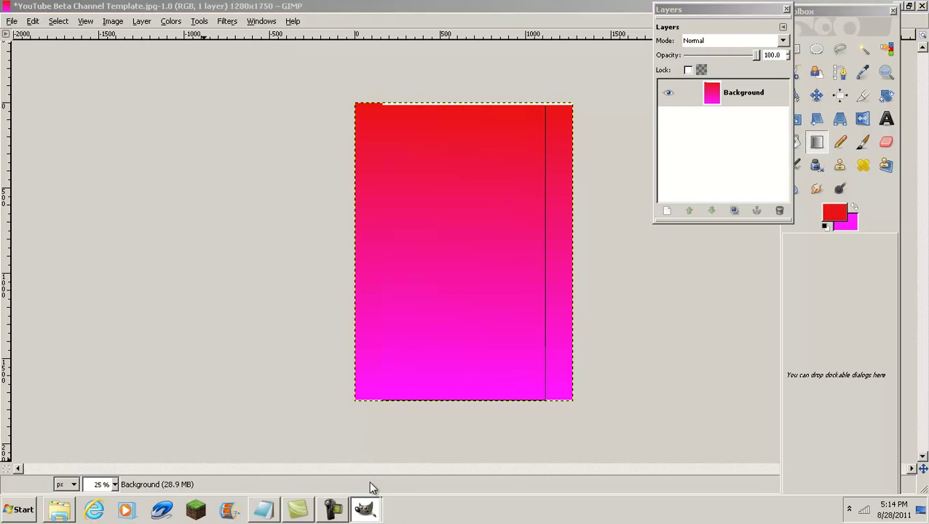
click(368, 477)
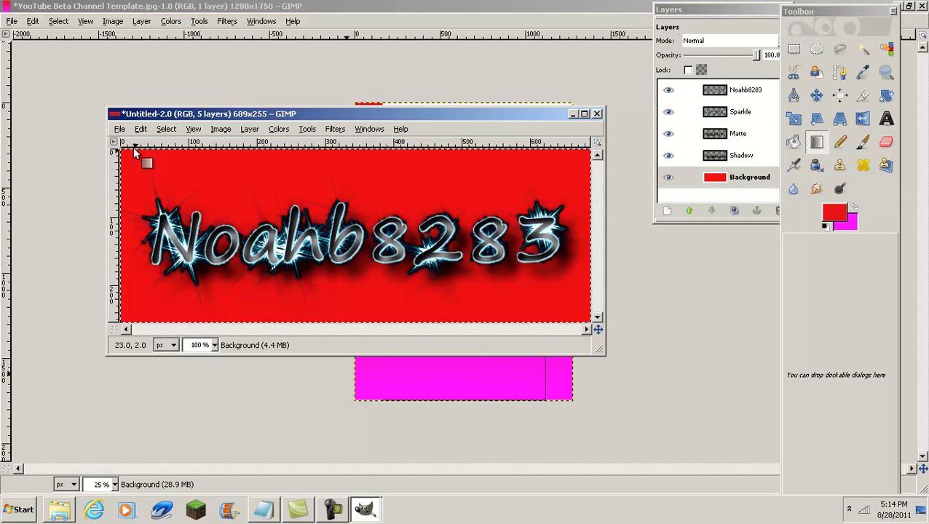
click(119, 128)
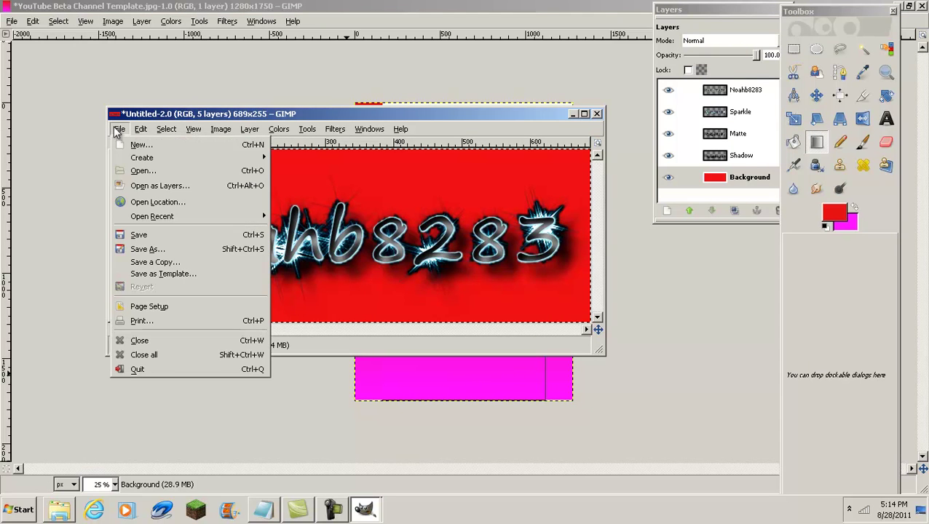
click(180, 250)
Step: Save the logo to the Desktop as noahhhhhh.jpg, exporting as JPEG at quality 85
click(569, 246)
click(401, 275)
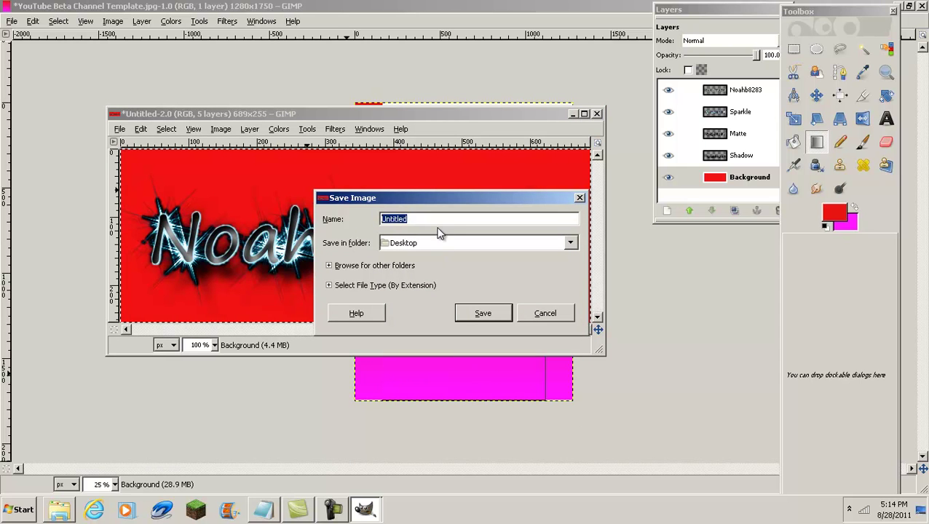
key(BackSpace)
text(noahhhhhh.)
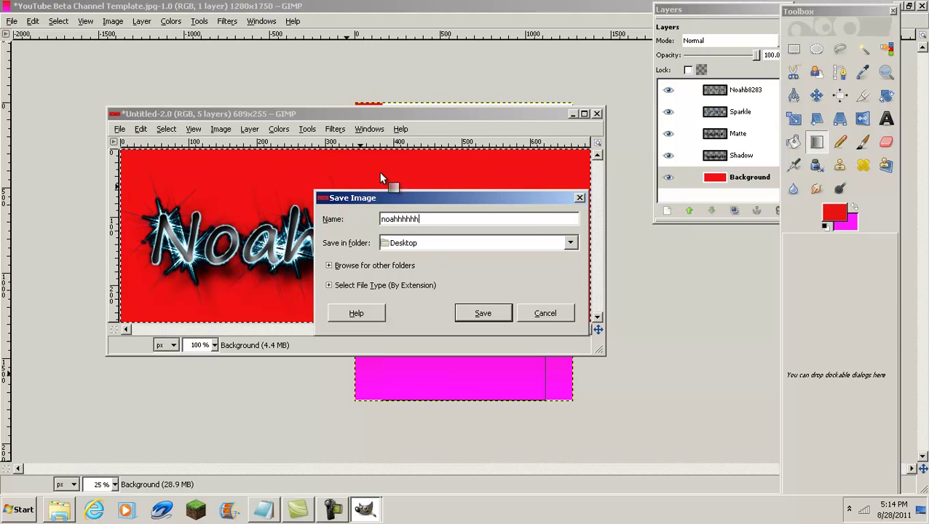
text(jpg)
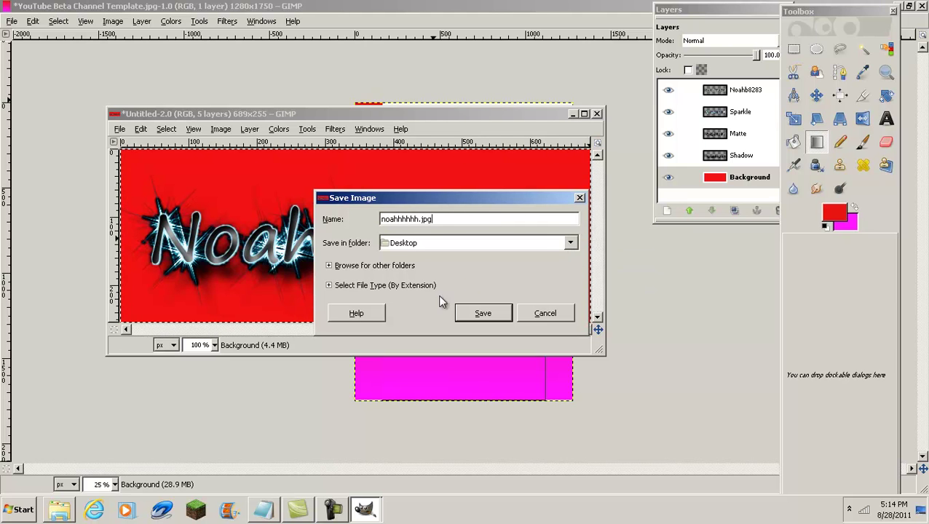
key(Return)
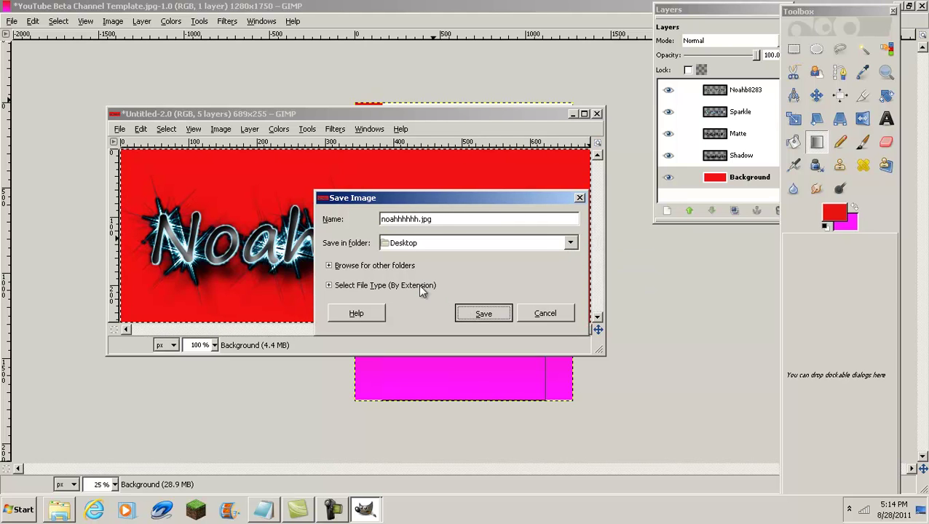
click(179, 145)
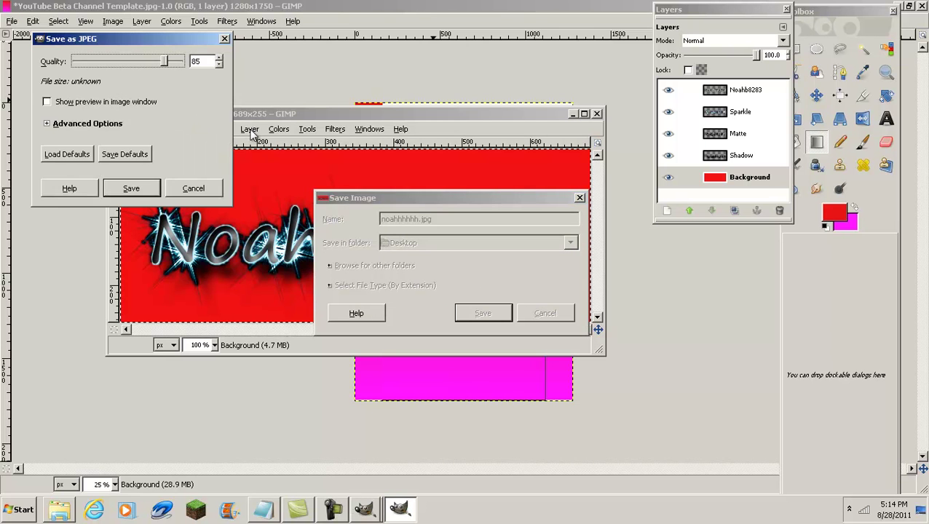
click(153, 194)
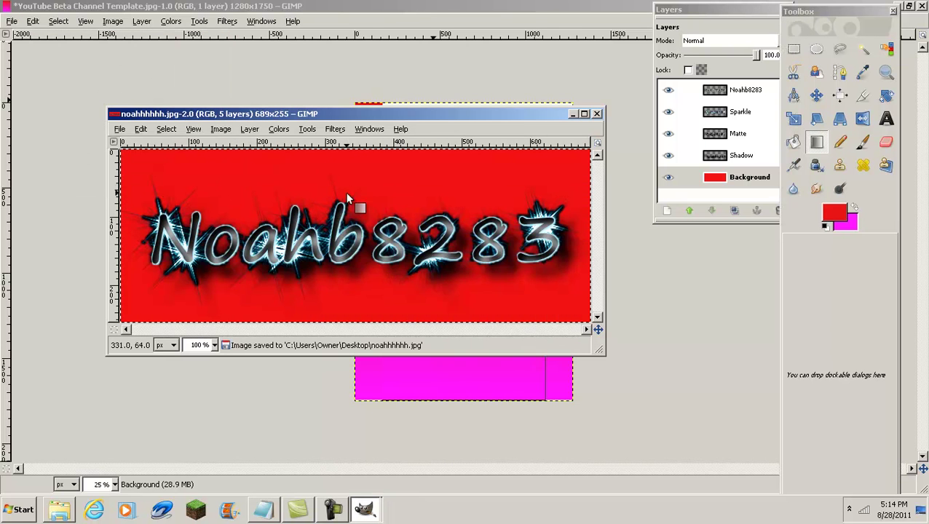
Step: Close the logo image and drag noahhhhhh.jpg from the desktop onto the template as a layer
click(596, 114)
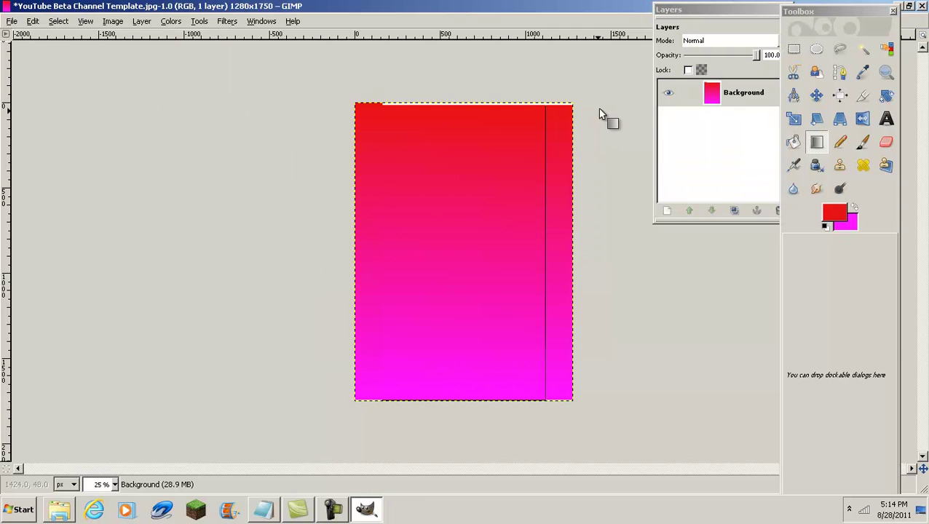
click(908, 7)
drag(289, 304, 521, 273)
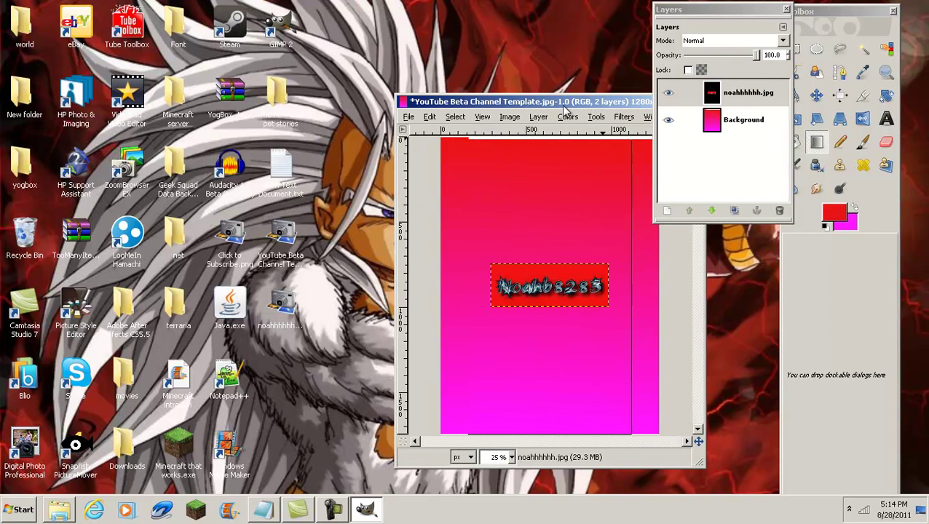
drag(564, 109, 460, 129)
click(579, 122)
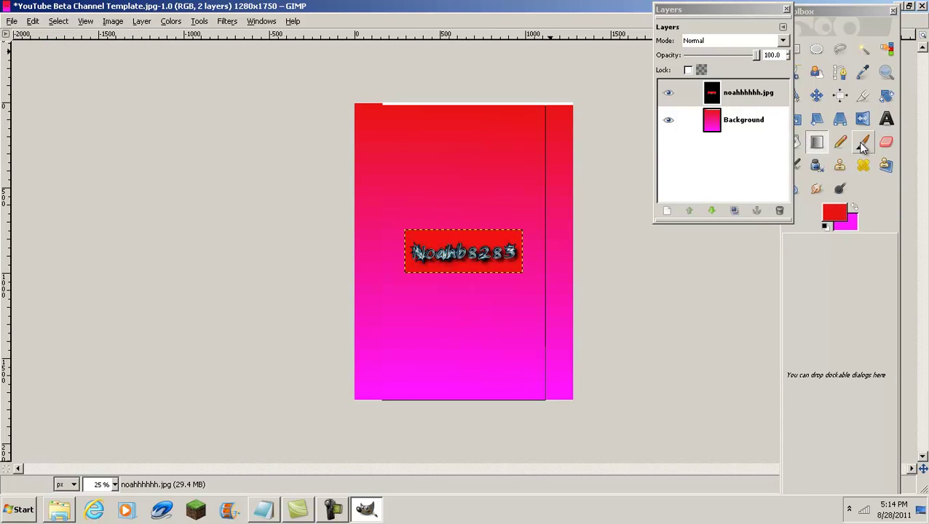
Step: Rotate the noahhhhhh.jpg logo layer with an angle of 90 so it stands vertically
click(885, 95)
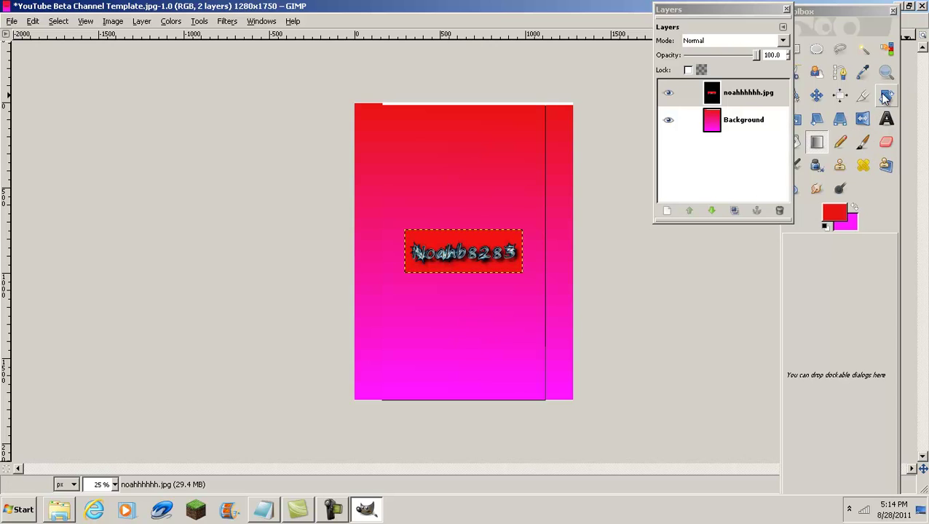
click(460, 252)
drag(460, 254, 433, 256)
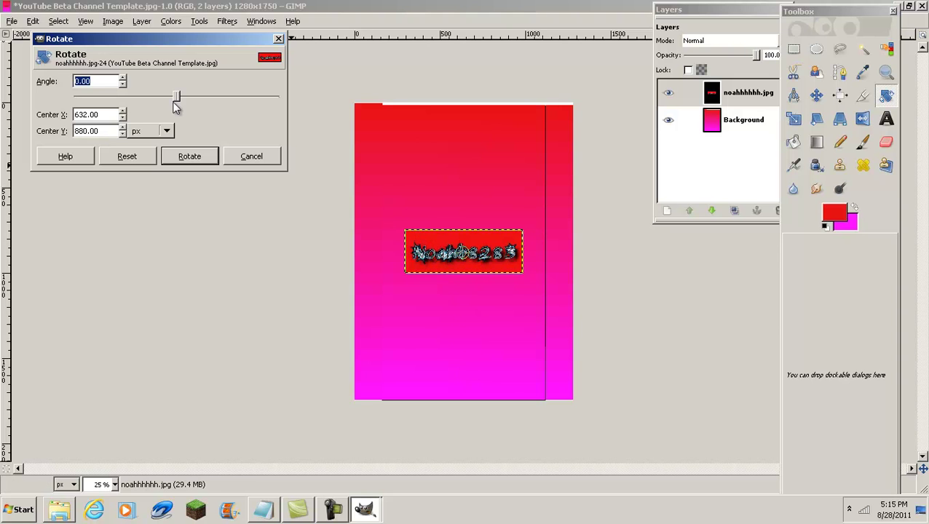
drag(175, 99, 227, 109)
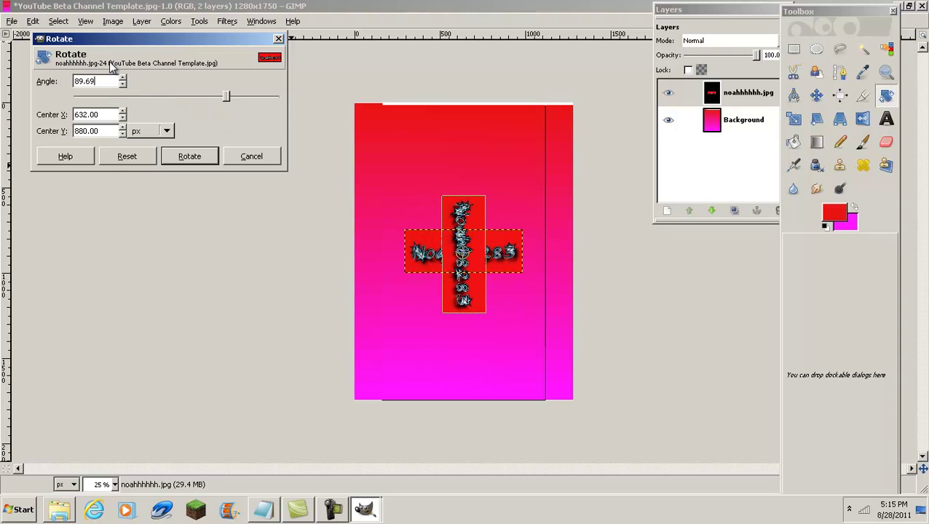
key(BackSpace)
key(BackSpace)
key(BackSpace)
key(BackSpace)
key(BackSpace)
text(90)
click(178, 156)
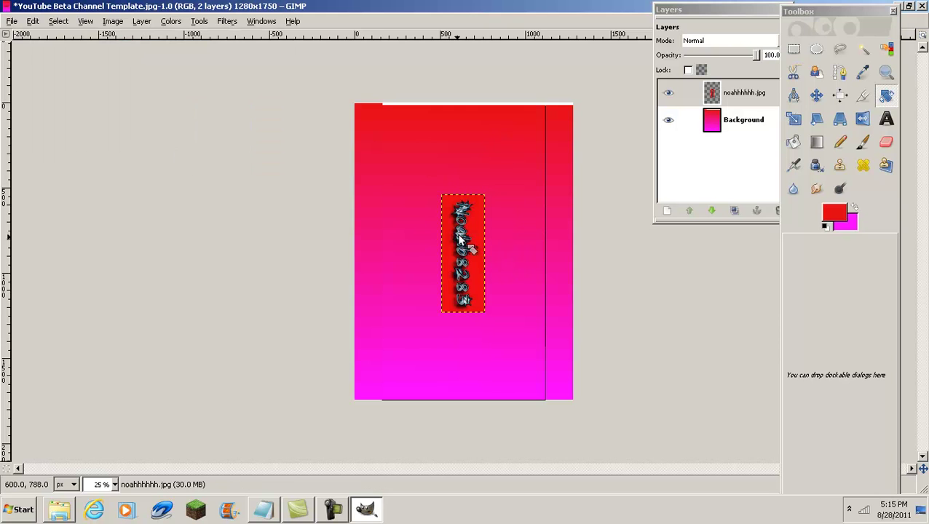
Step: Move the vertical logo to the top of the right column and scale it to 164 × 677
click(817, 97)
drag(456, 221, 545, 161)
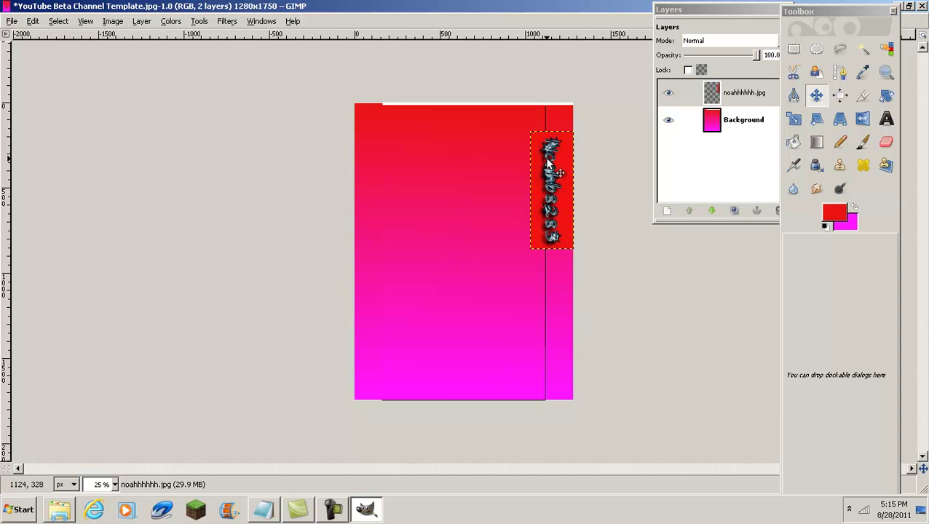
click(793, 120)
drag(535, 131, 547, 134)
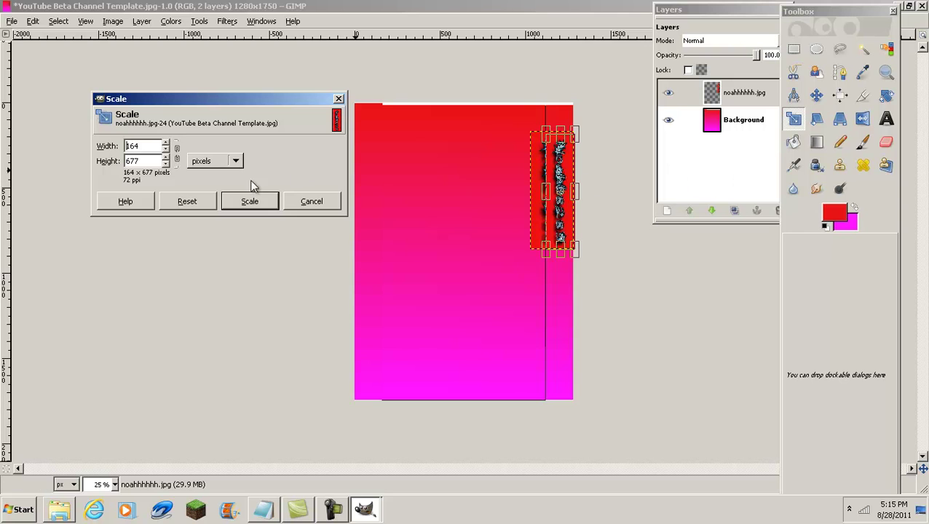
click(250, 201)
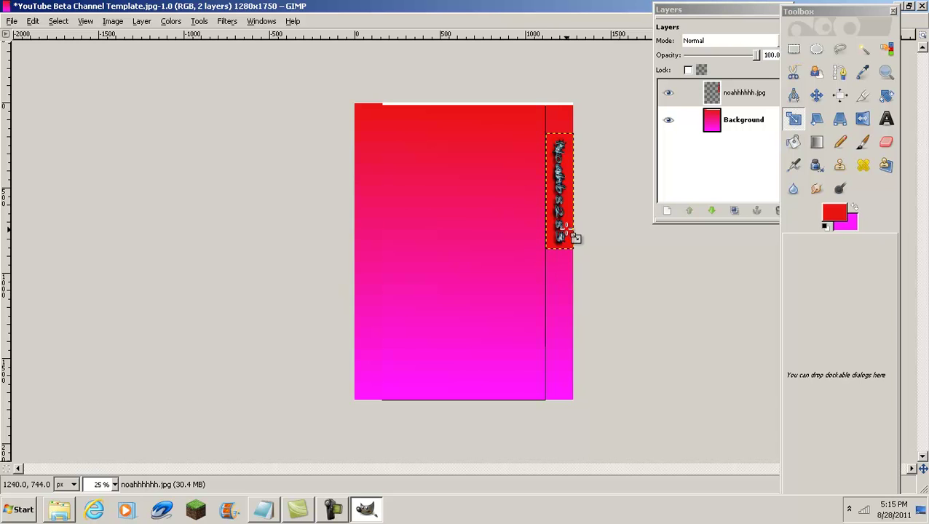
Step: Duplicate the noahhhhhh.jpg logo layer and move the copy about 840 px left into the left column
right_click(730, 92)
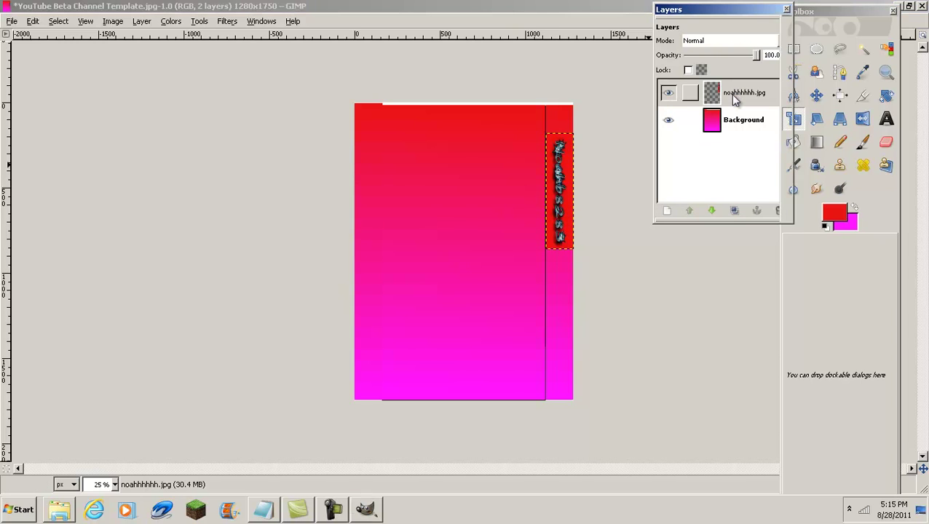
click(774, 151)
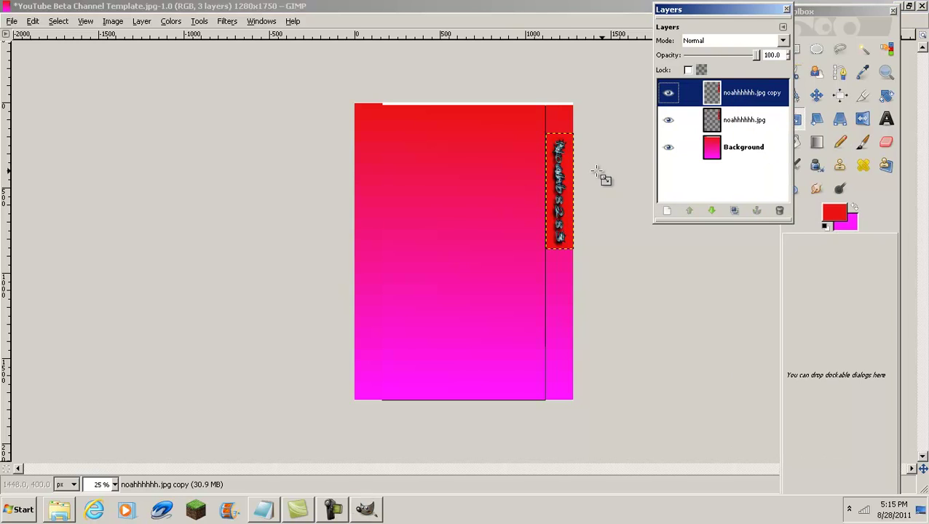
key(m)
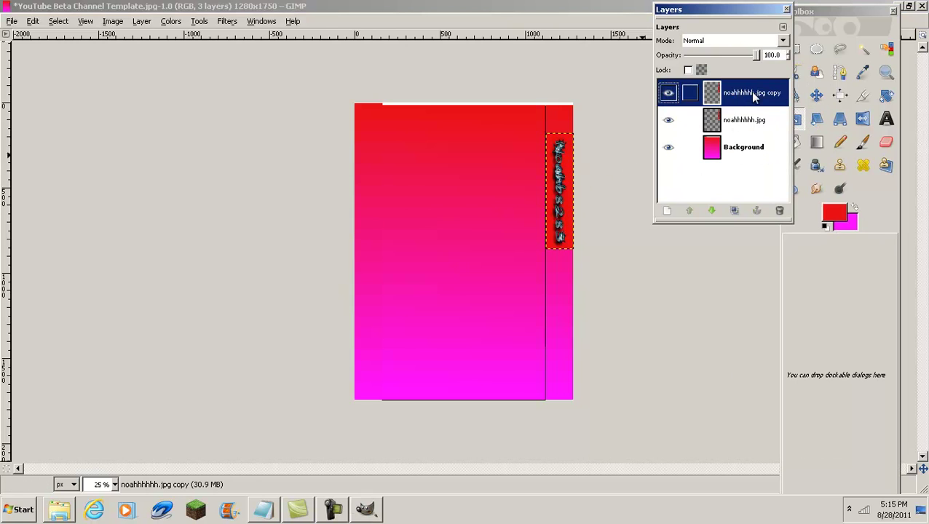
drag(760, 100, 451, 224)
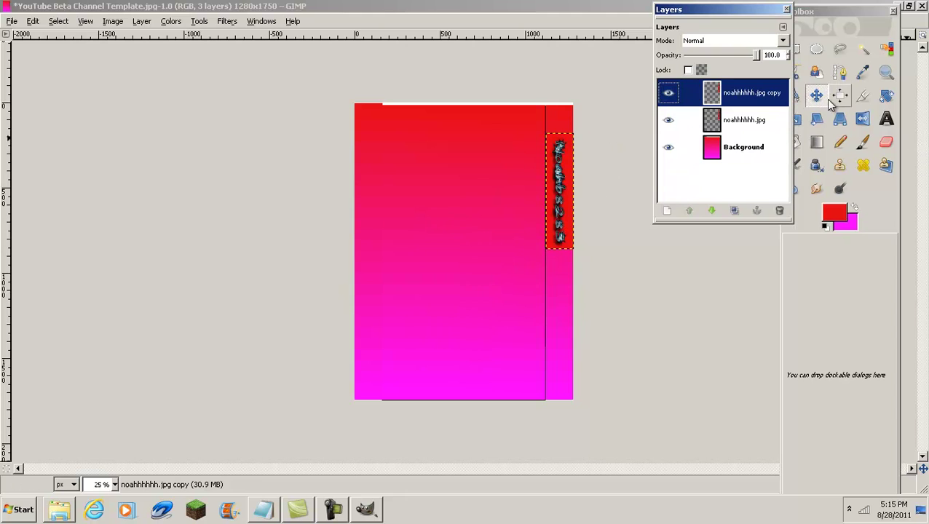
drag(567, 176, 385, 190)
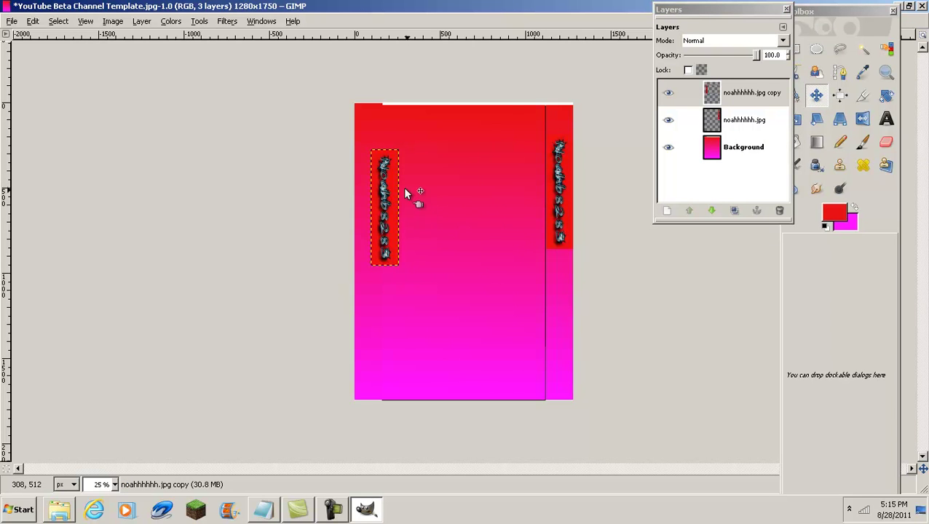
Step: Start rotating the left logo copy with the Rotate tool, centring the rotation on it
click(895, 97)
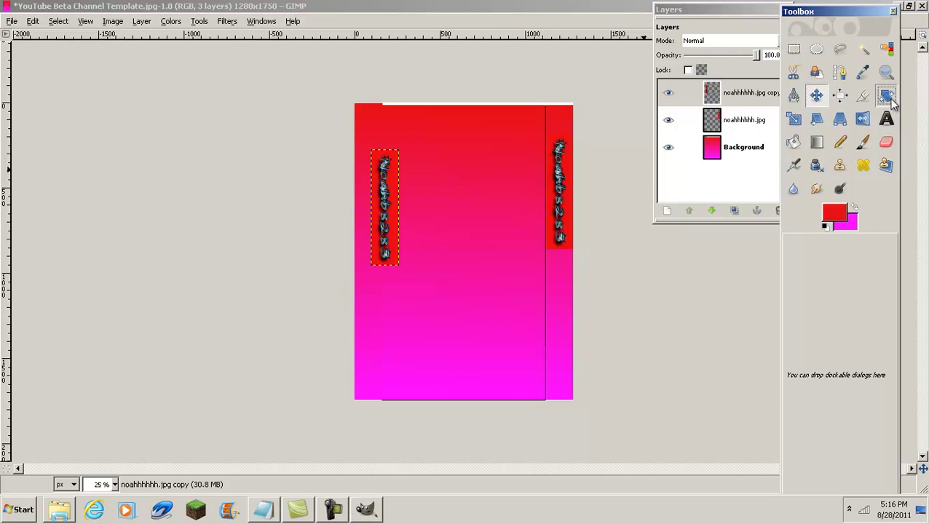
click(383, 207)
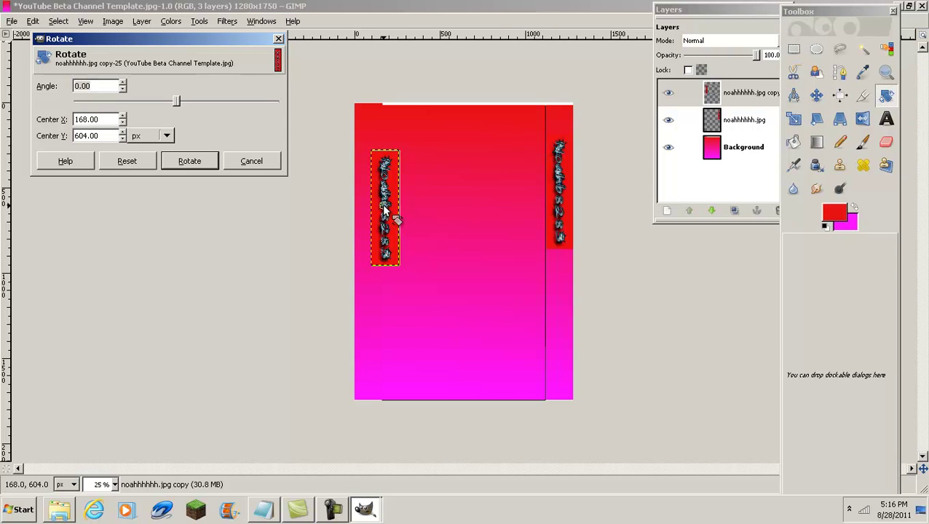
click(385, 208)
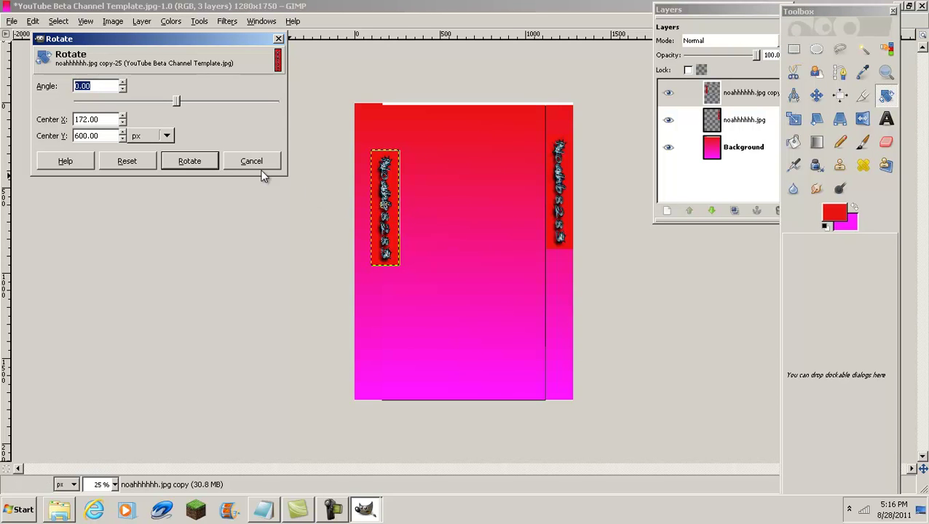
drag(178, 106, 188, 100)
Step: Set the rotation angle to -180° and apply it to the logo copy
click(109, 86)
key(ctrl+a)
key(BackSpace)
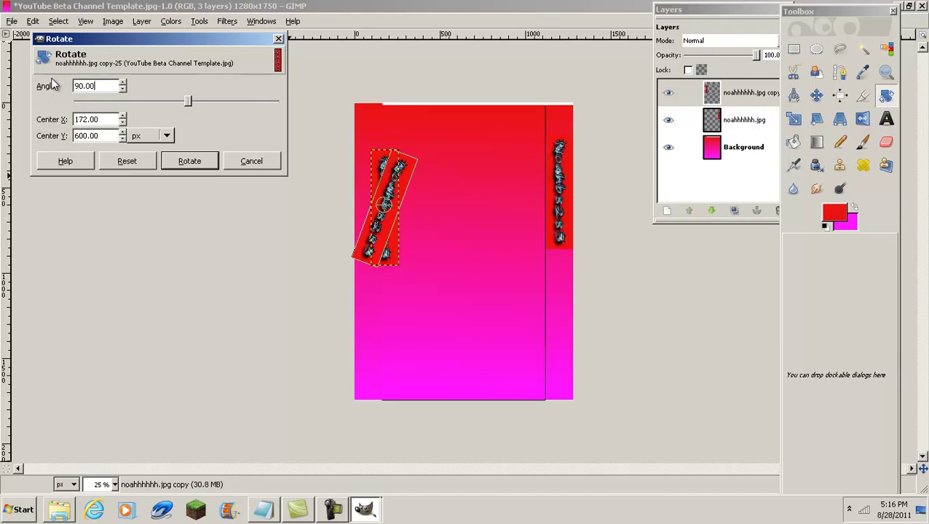
key(Return)
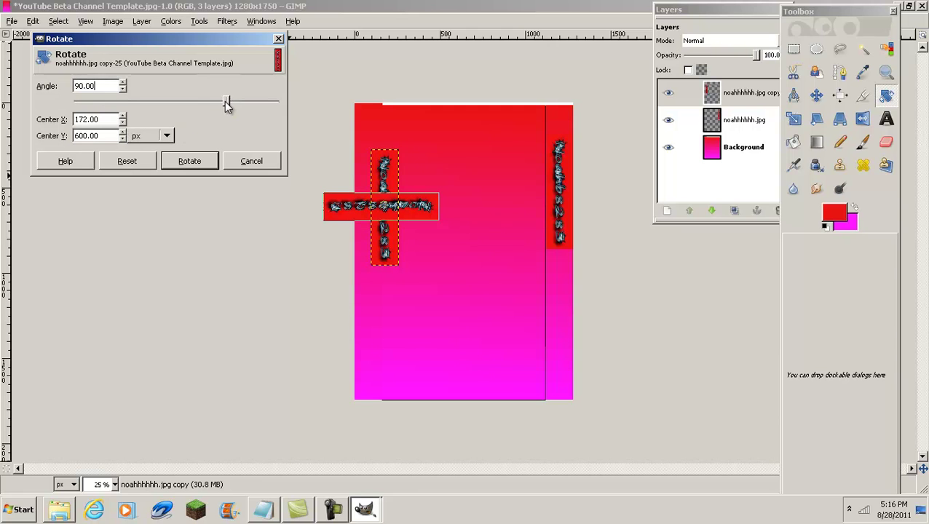
key(BackSpace)
key(BackSpace)
key(BackSpace)
key(BackSpace)
key(BackSpace)
text(16.0)
text(0)
key(BackSpace)
key(BackSpace)
key(BackSpace)
key(BackSpace)
key(BackSpace)
text(-90.00)
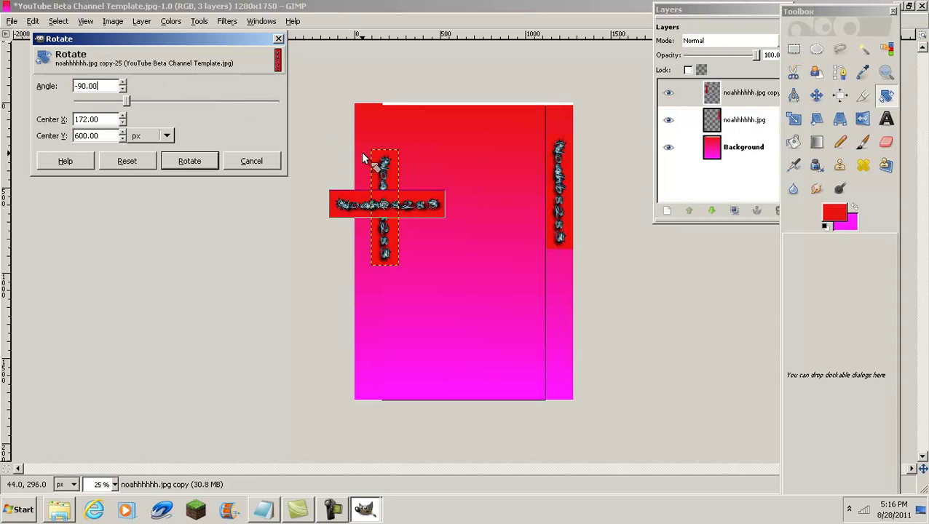
drag(125, 101, 75, 116)
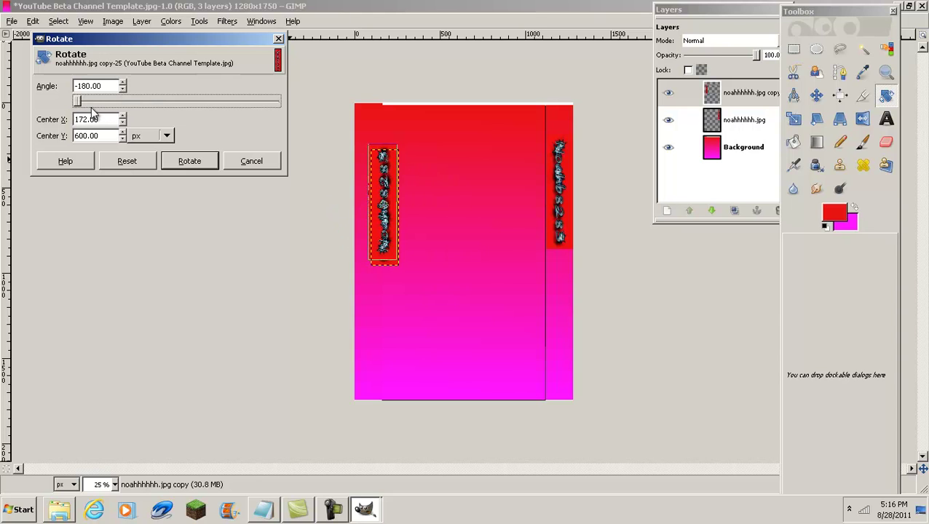
click(186, 163)
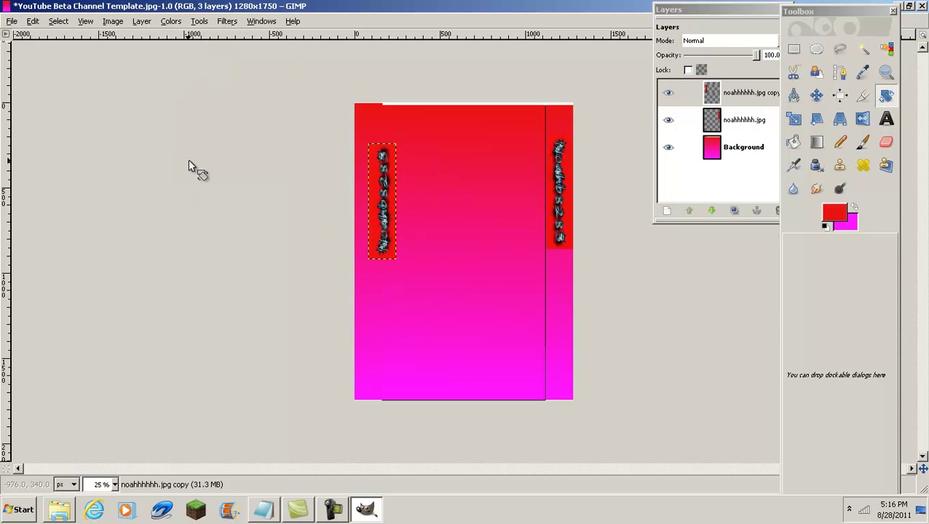
Step: Nudge the rotated logo up against the left edge, then select Bucket Fill and the Background layer
click(815, 95)
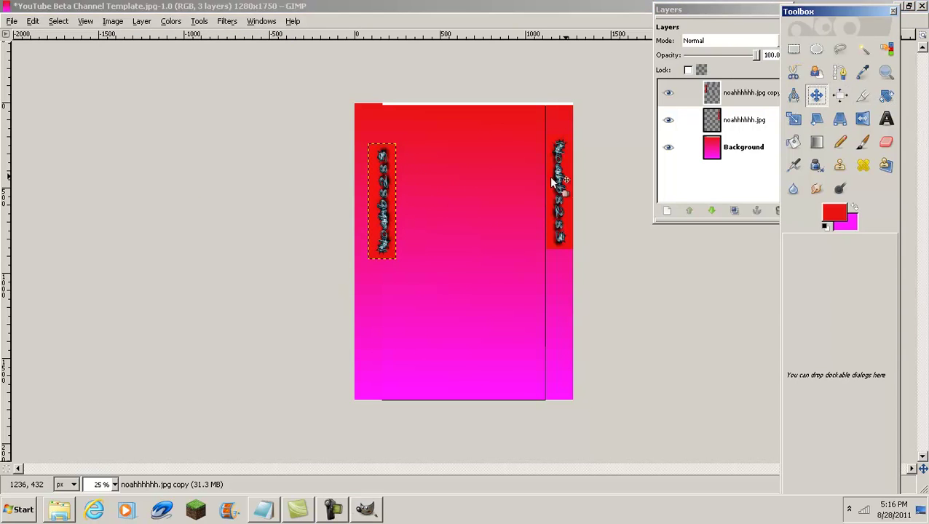
drag(382, 182, 369, 171)
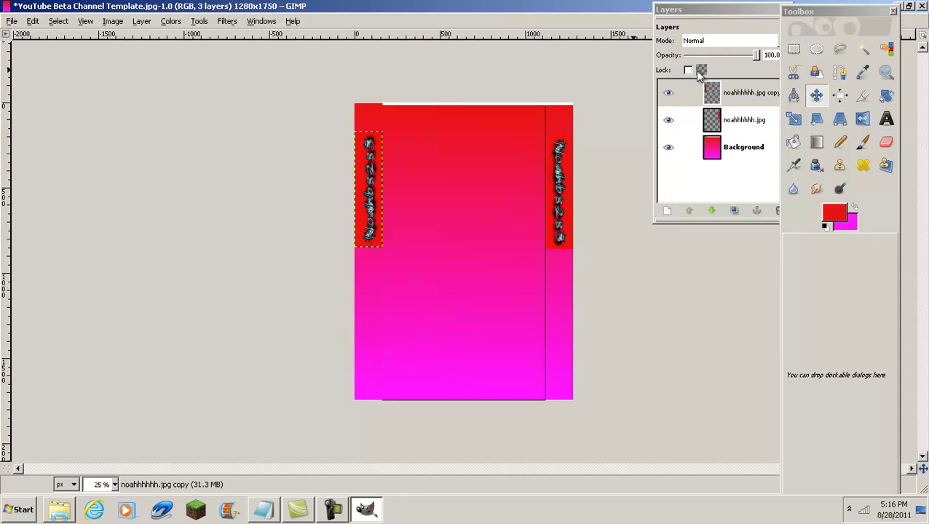
click(885, 118)
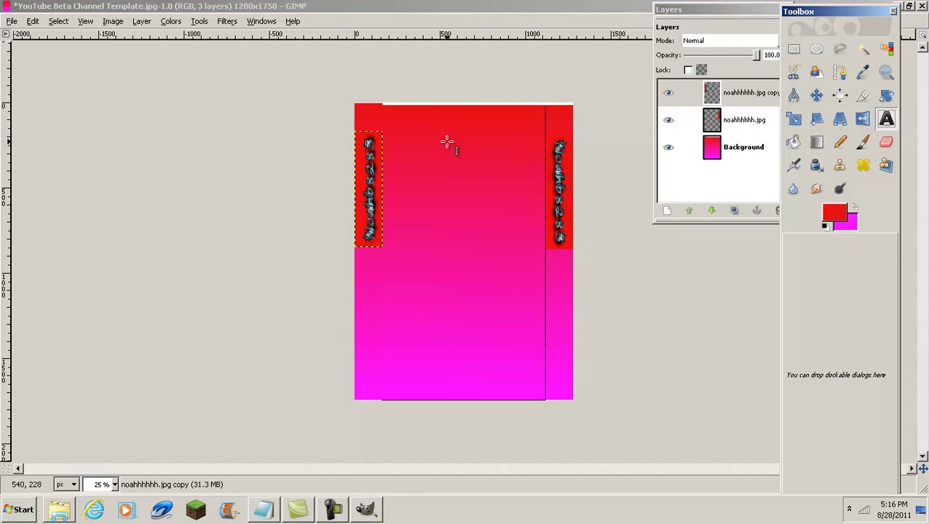
click(793, 142)
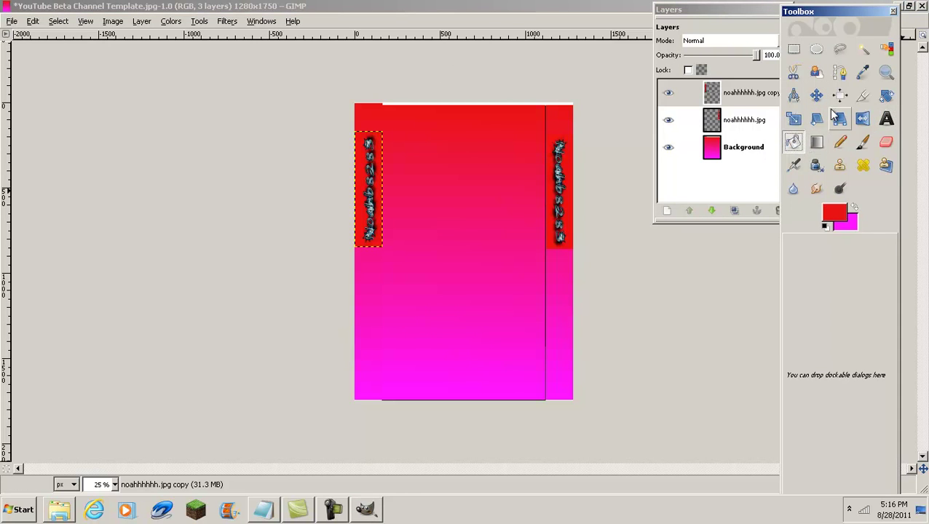
click(449, 190)
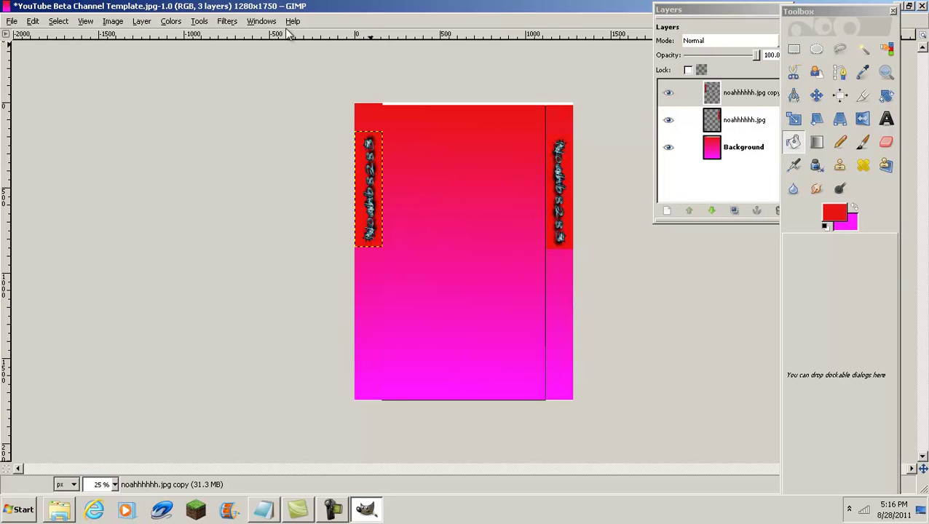
click(735, 151)
Step: Bucket-fill the Background layer at two points down the canvas to add red streaks
click(437, 153)
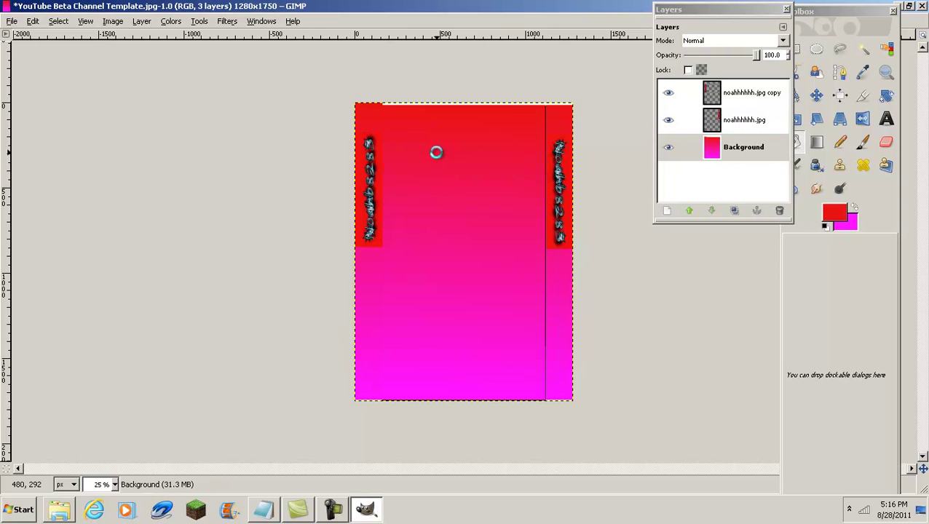
click(445, 195)
click(447, 258)
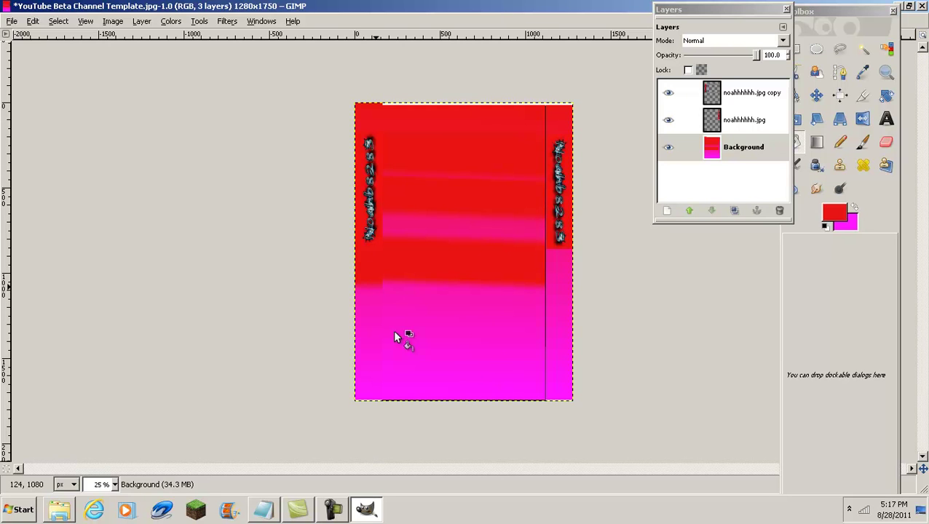
click(11, 21)
mouse_move(33, 21)
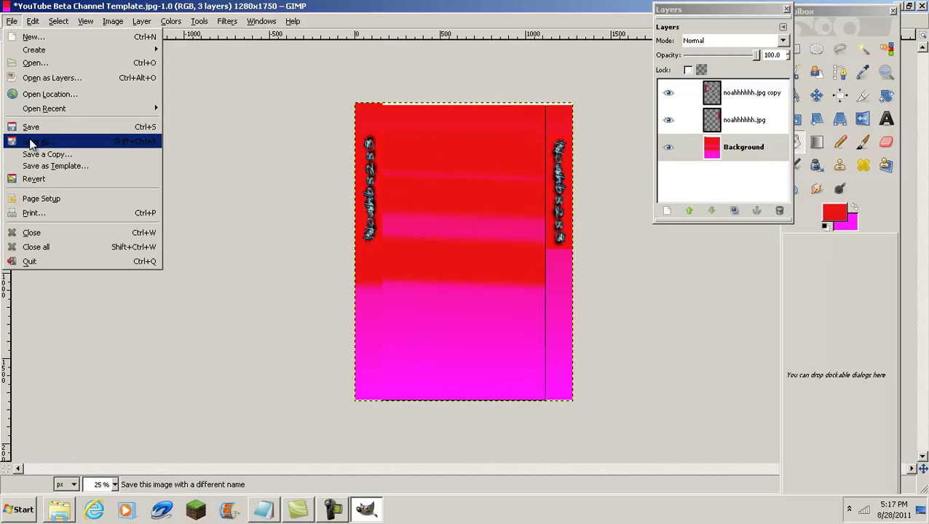
Step: Save the template as YouTube Beta Channel Template.jpg in Pictures, flattening it for JPEG export
click(32, 141)
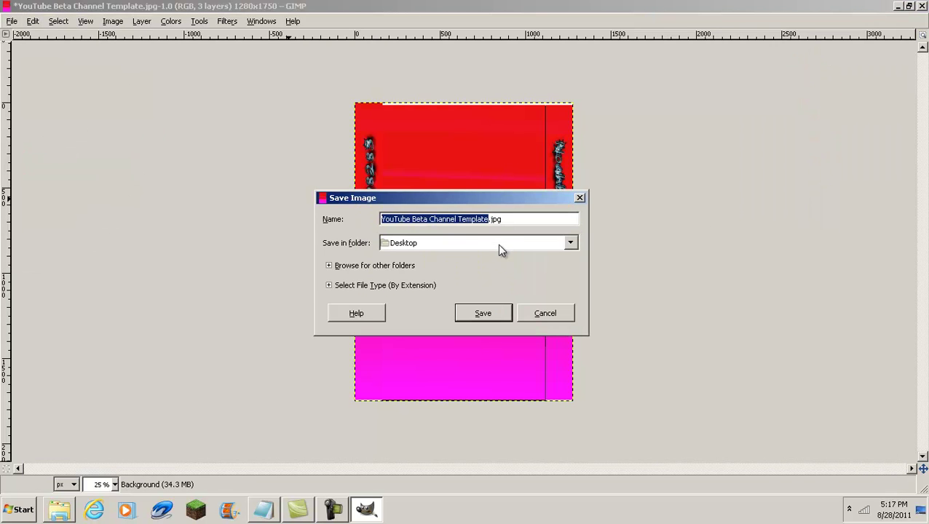
click(540, 245)
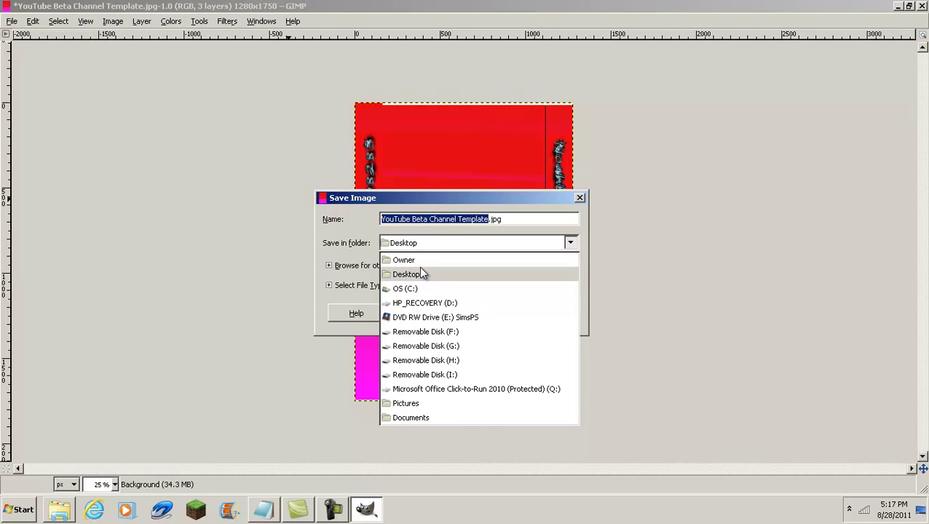
click(412, 404)
click(478, 318)
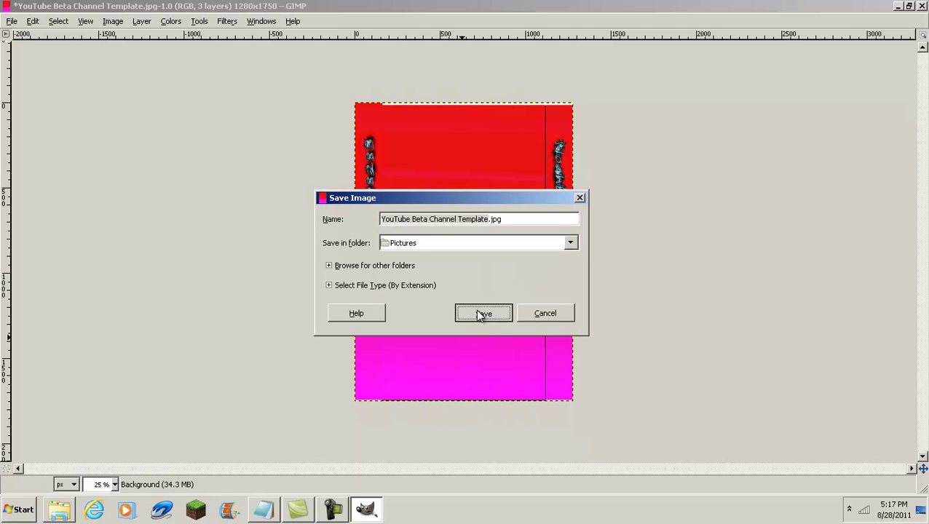
click(264, 233)
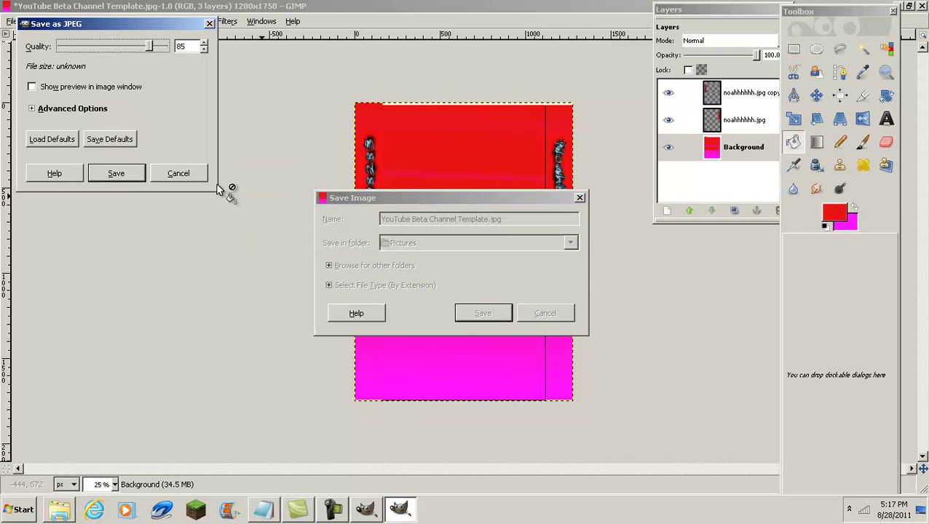
click(105, 175)
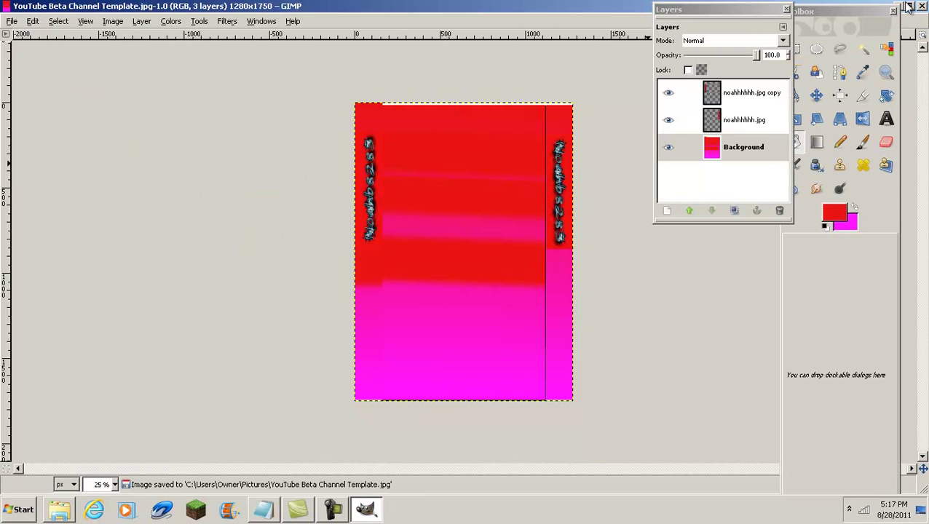
click(909, 5)
Step: Browse from Computer to the Pictures library and select YouTube Beta Channel Template.jpg
click(22, 509)
click(195, 280)
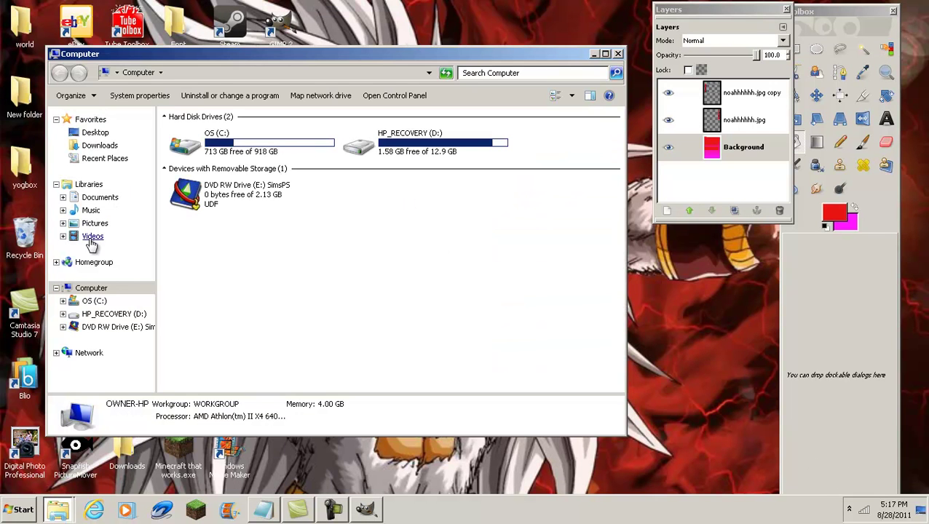
click(94, 223)
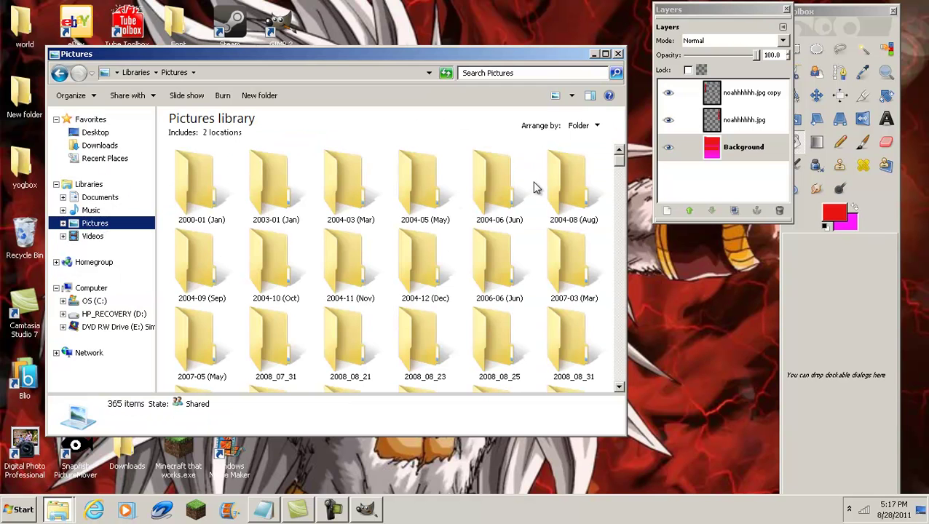
drag(618, 162, 588, 388)
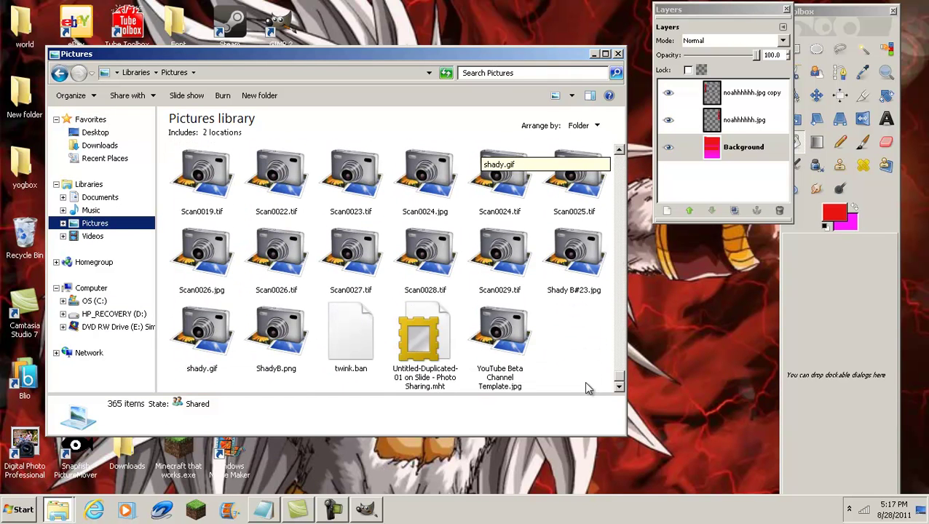
click(498, 351)
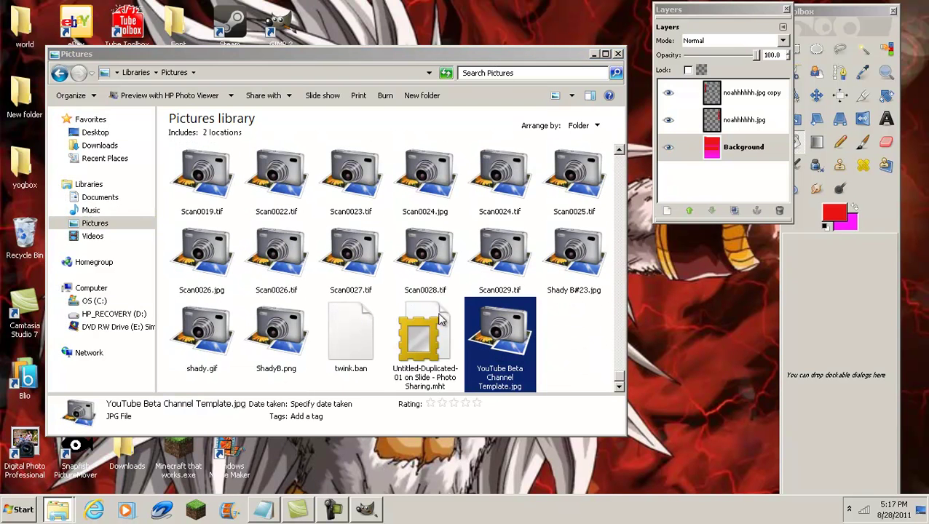
double_click(519, 331)
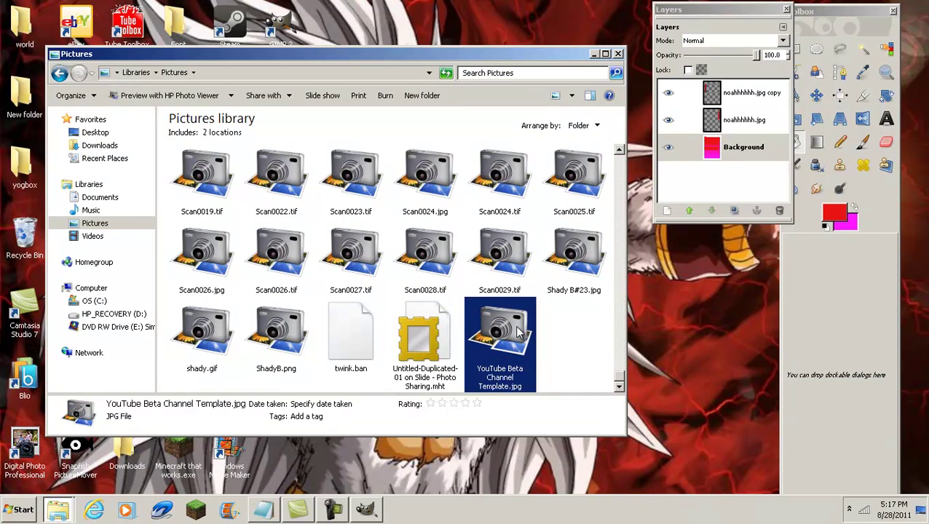
right_click(519, 331)
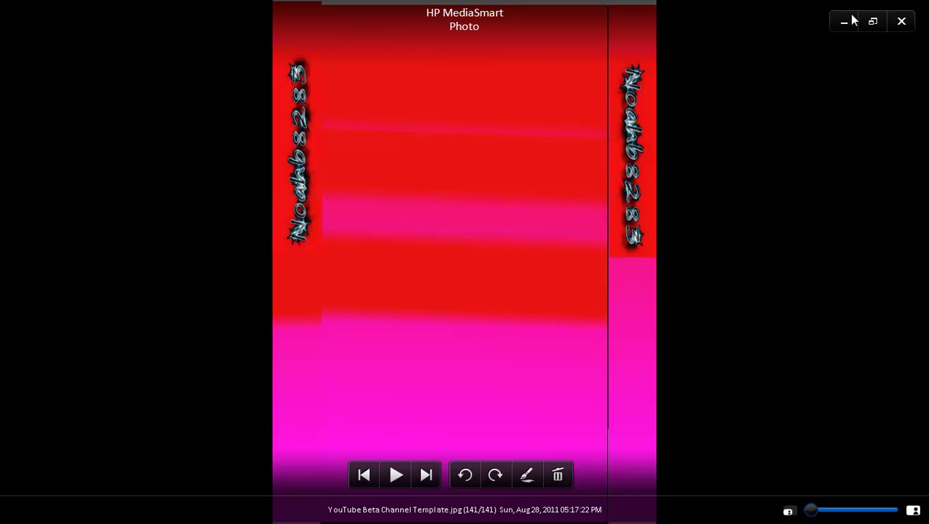
click(901, 21)
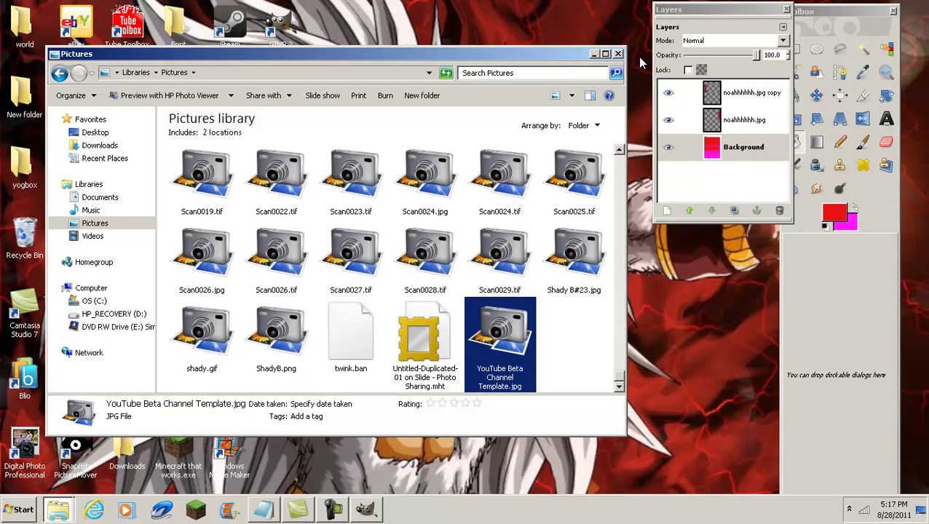
Step: Close the Pictures library window and GIMP's Layers panel
click(616, 54)
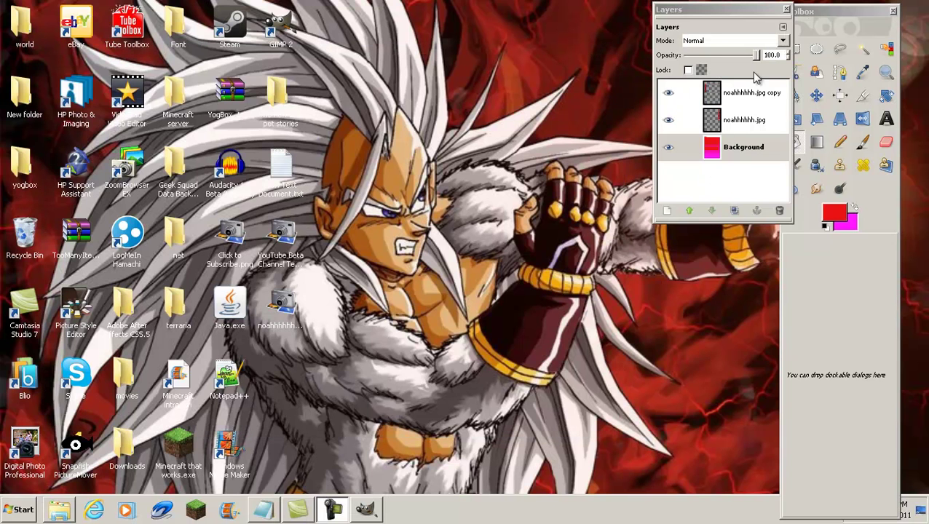
click(778, 10)
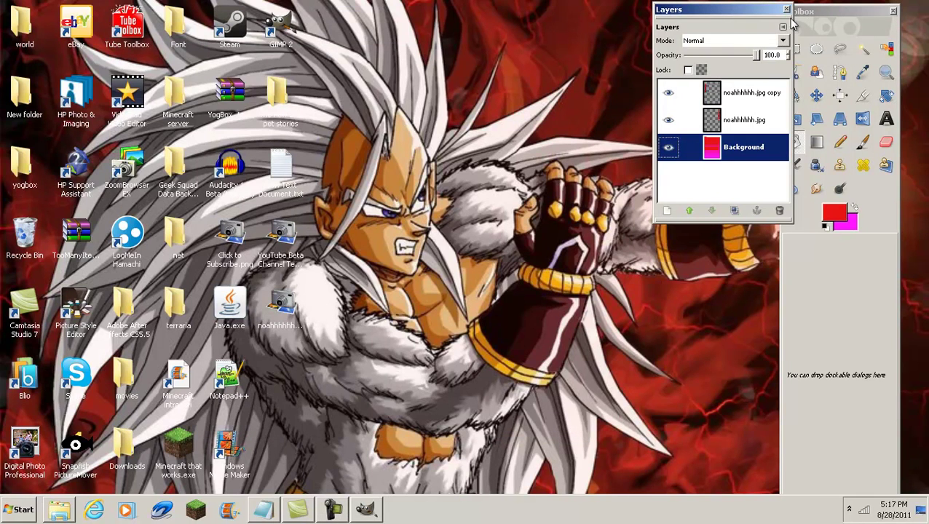
click(786, 9)
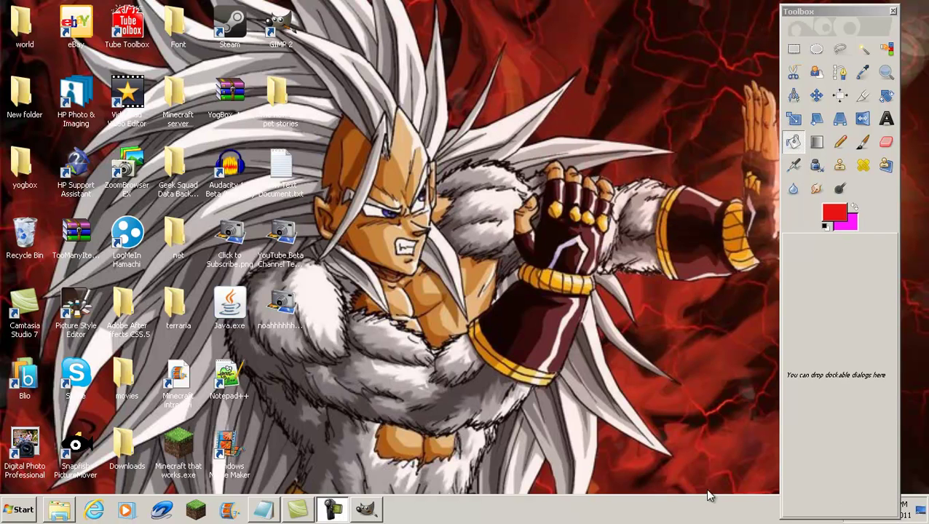